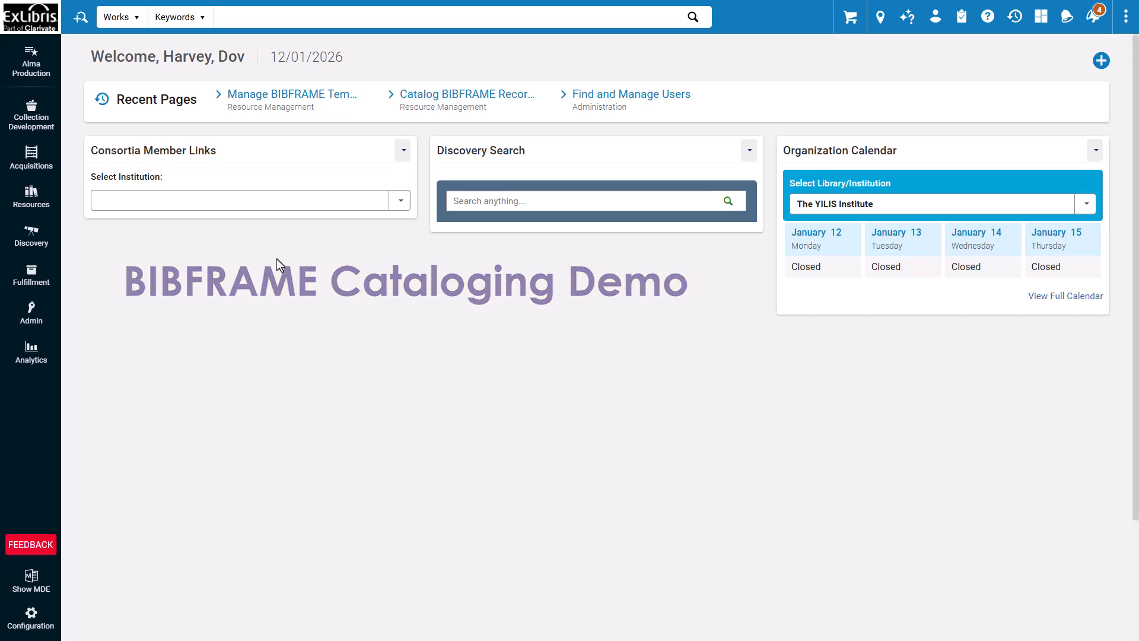
Create a new BIBFRAME record of class Work from the template "Alma - Work: Monograph: Text"
left_click(29, 201)
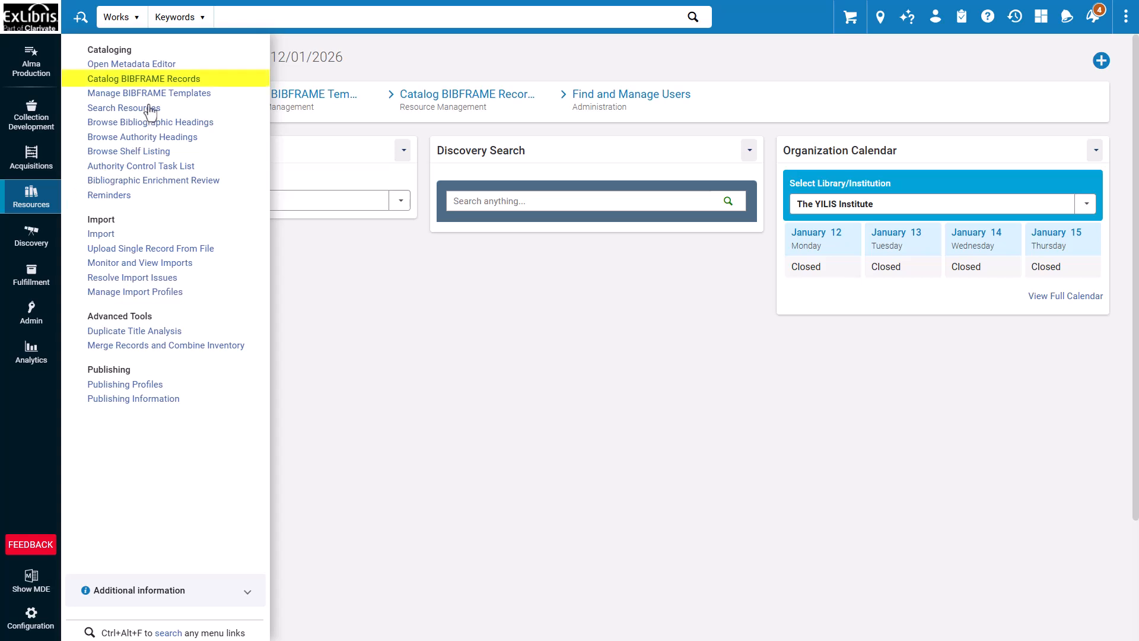
left_click(152, 85)
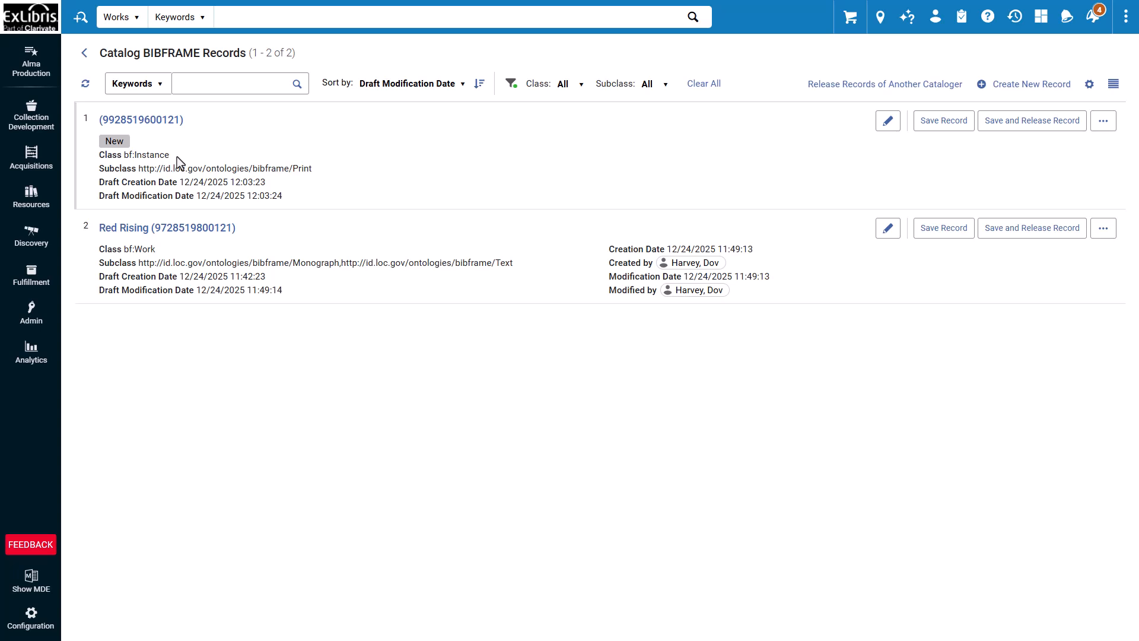
left_click(1004, 98)
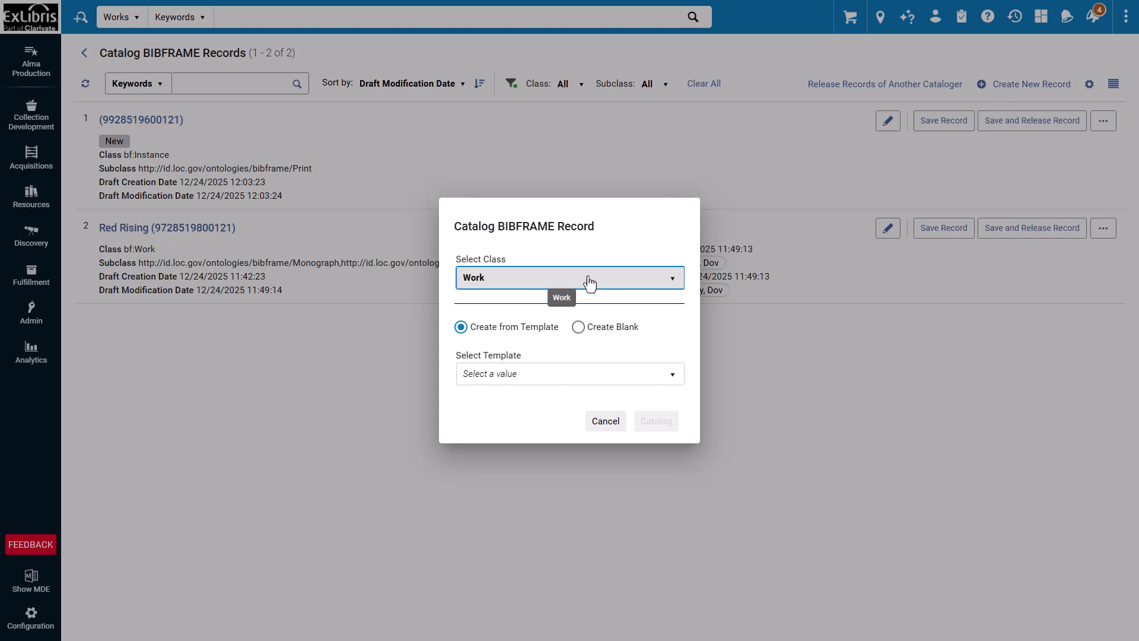
left_click(539, 376)
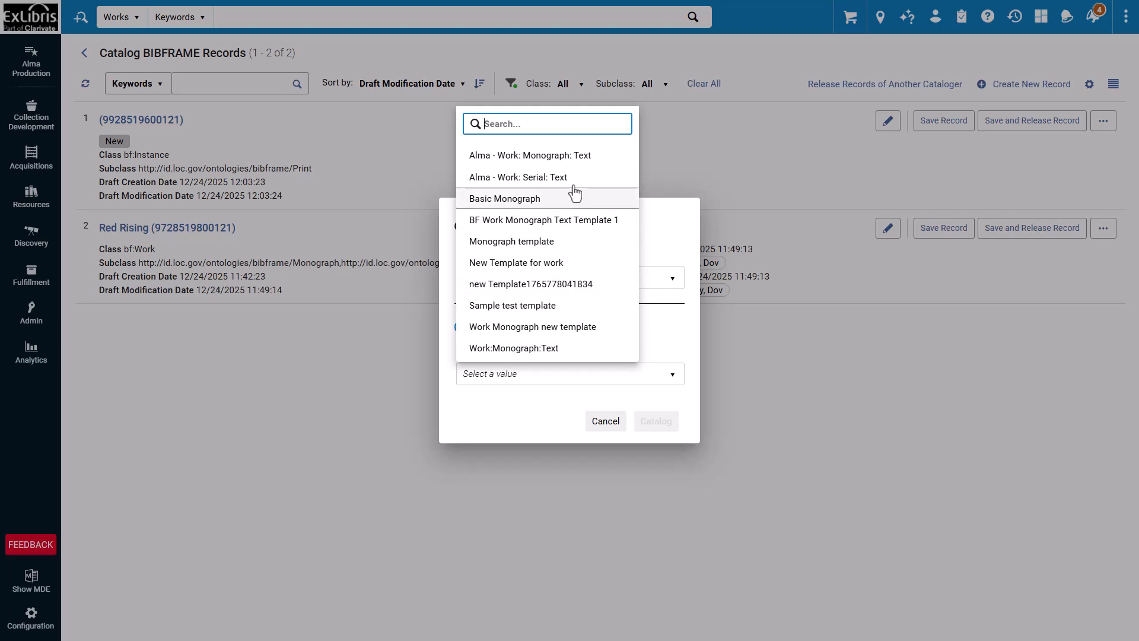
left_click(577, 163)
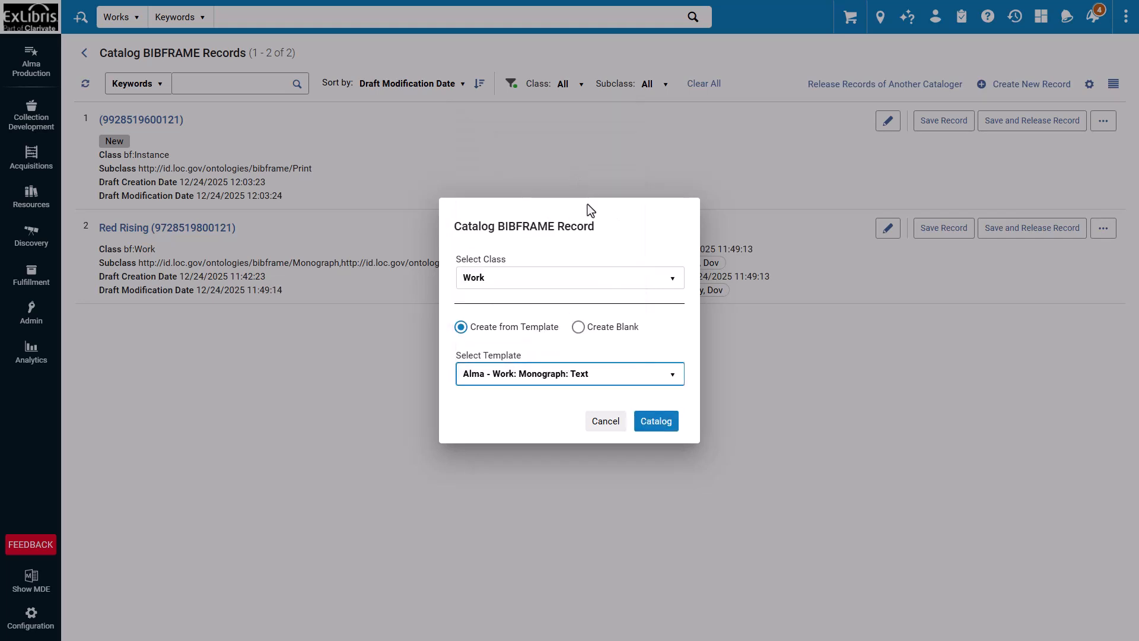
left_click(646, 424)
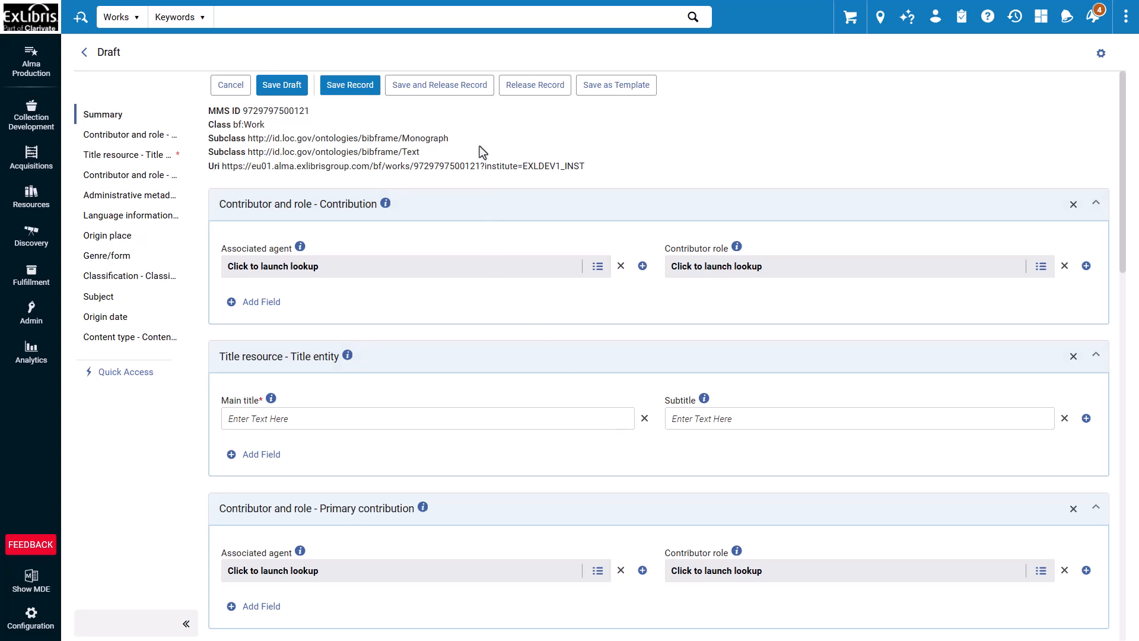
Enter "The Wonderful Wizard of Oz" as the main title in the Title entity section
scroll(464, 356, "down", 6)
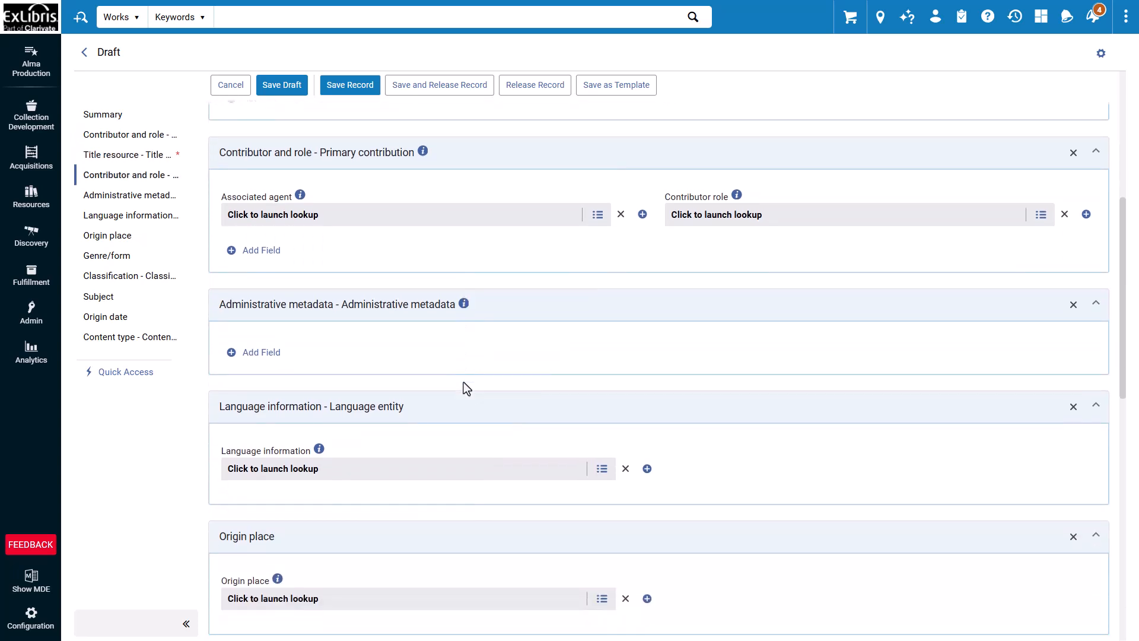
scroll(464, 387, "up", 5)
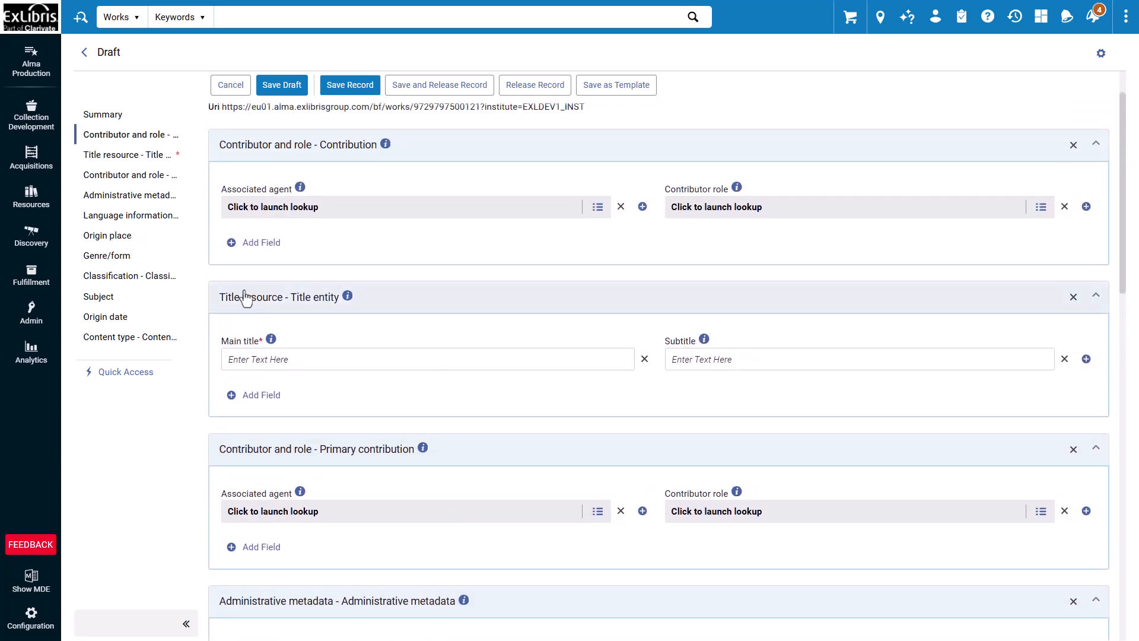
left_click(162, 158)
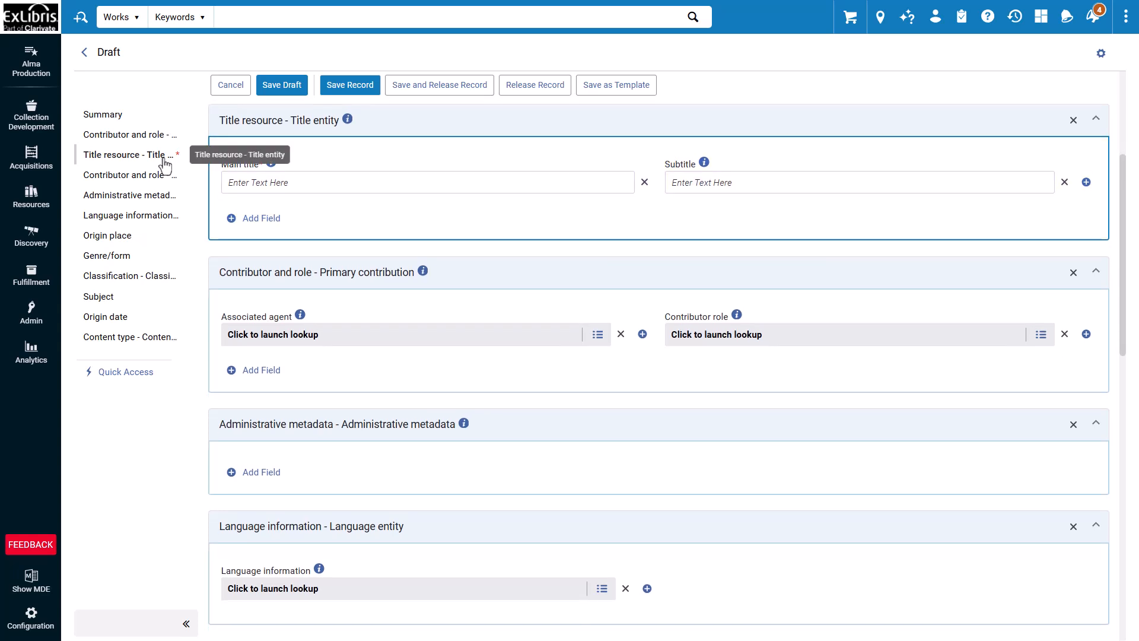
left_click(186, 624)
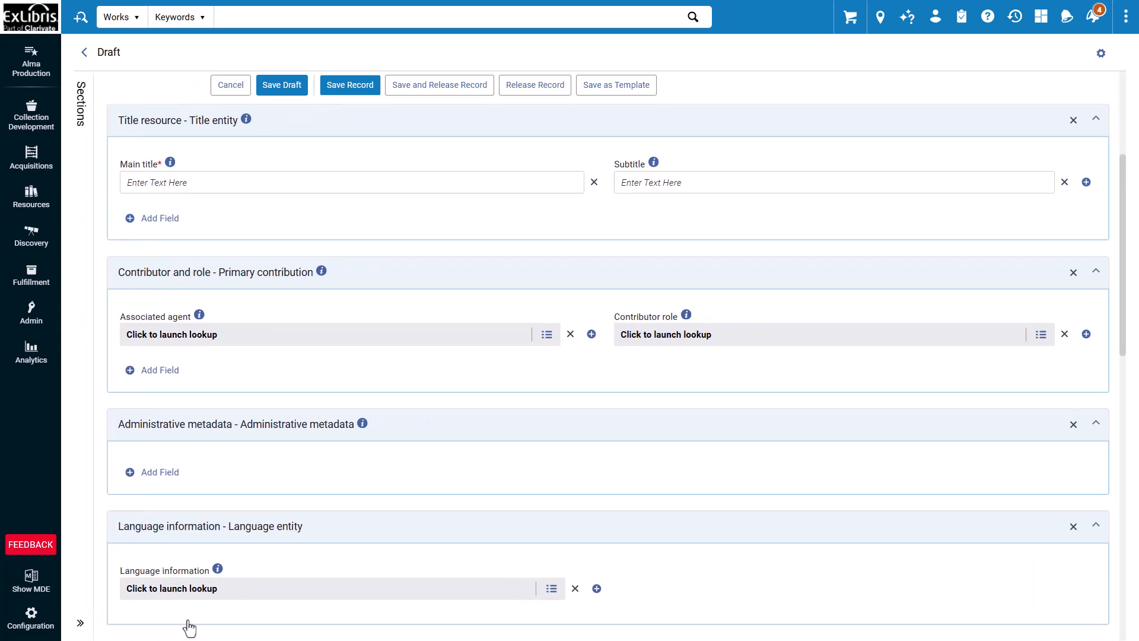
left_click(83, 632)
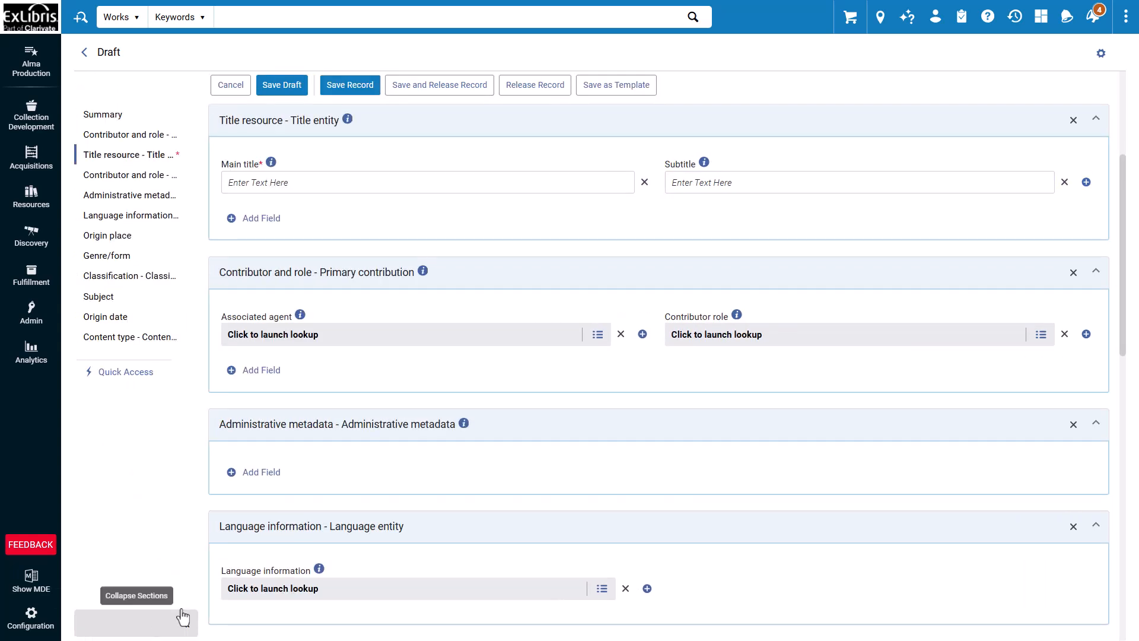
left_click(299, 186)
type("The Wonderful Wizard of Oz")
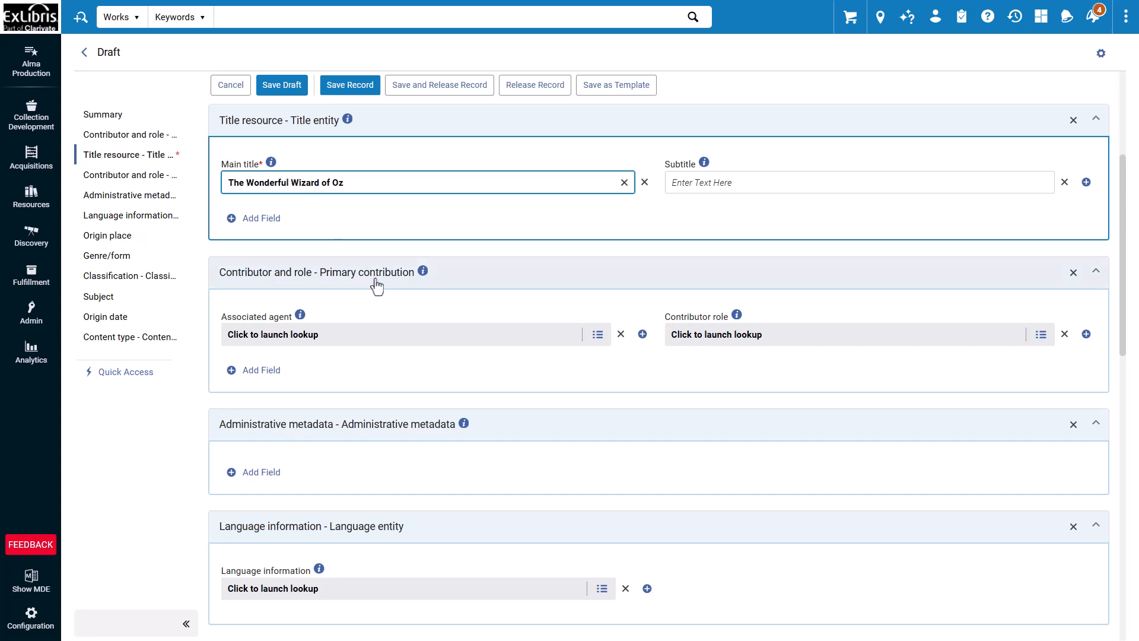
Look up "L. Frank Baum" in LC Names and assign "Baum, L. Frank (Lyman Frank), 1856-1919" as the Primary contribution's associated agent
left_click(354, 319)
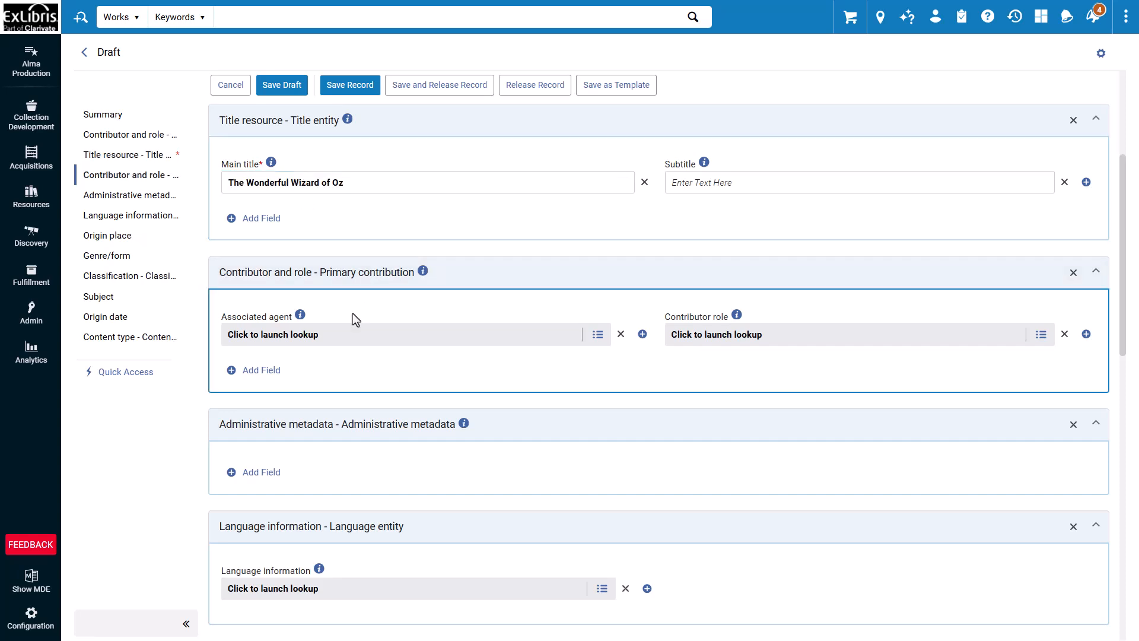
left_click(600, 338)
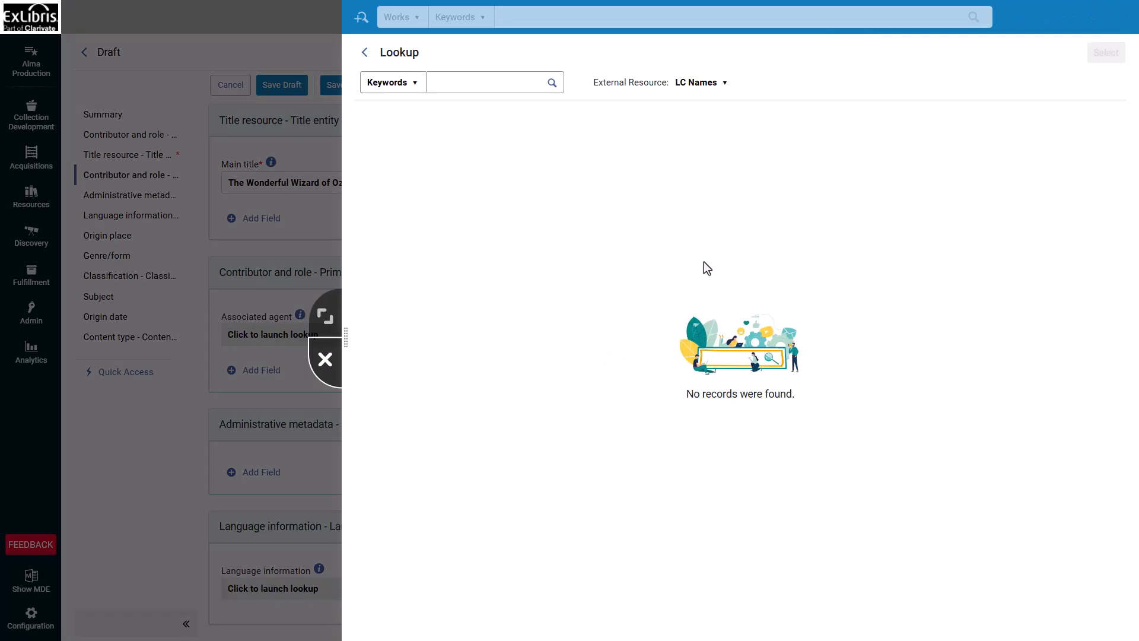
left_click(703, 93)
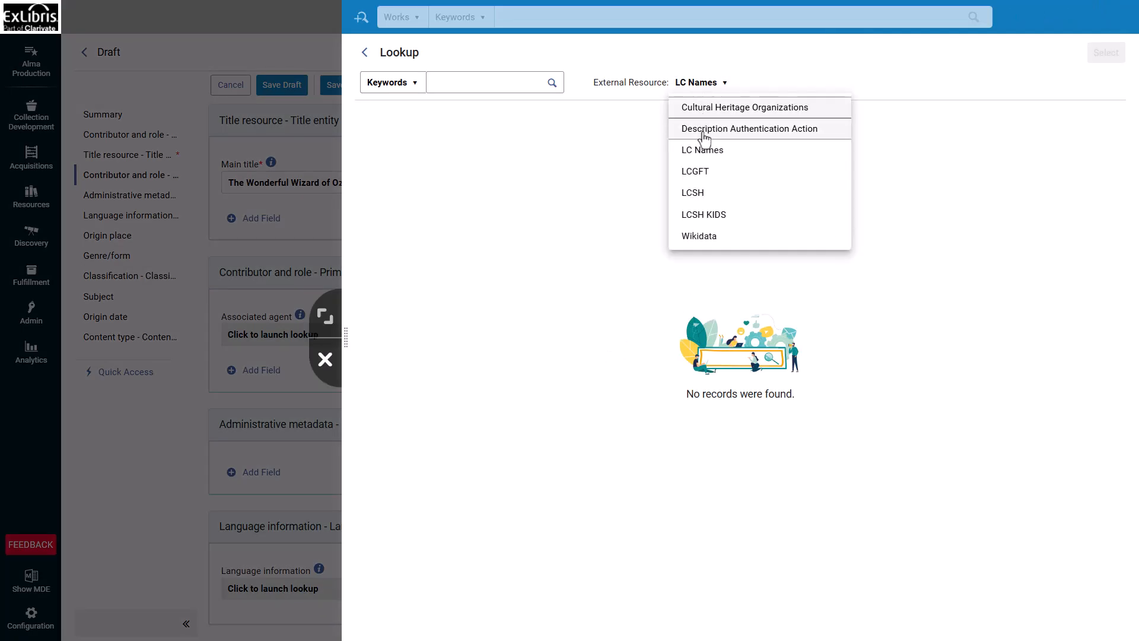
left_click(700, 151)
left_click(506, 82)
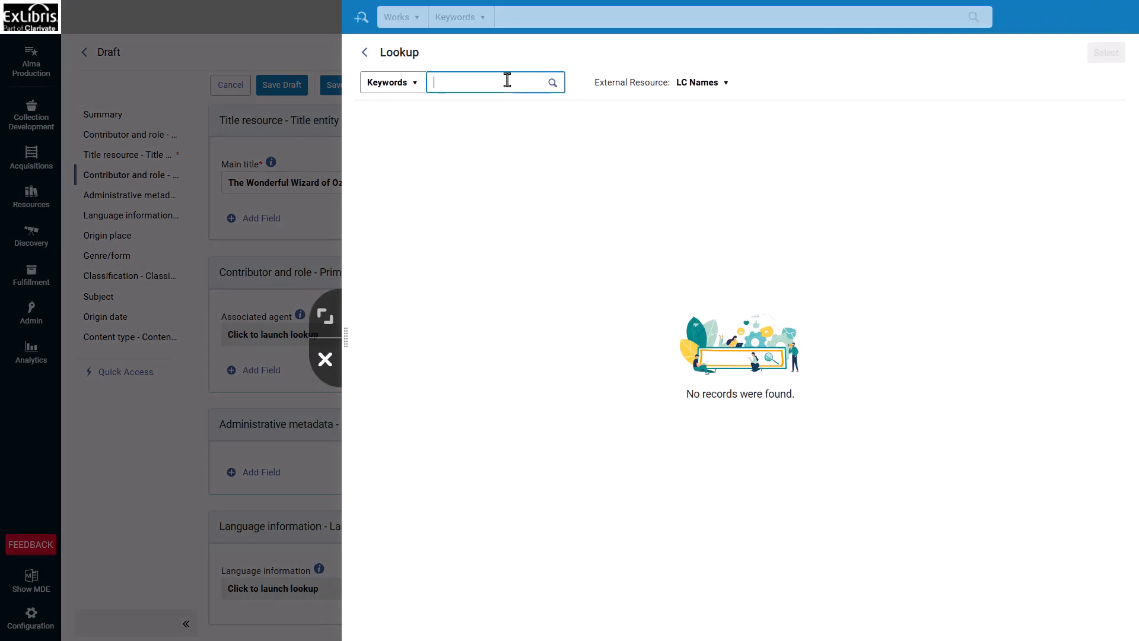
type("L. Frank Baum")
left_click(564, 83)
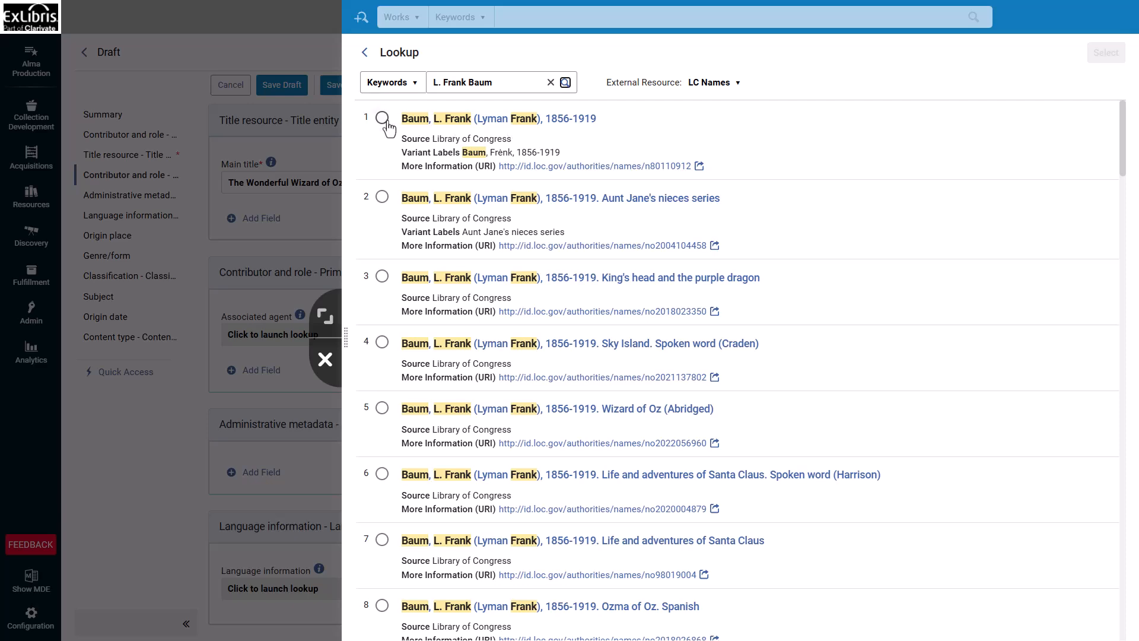
left_click(382, 117)
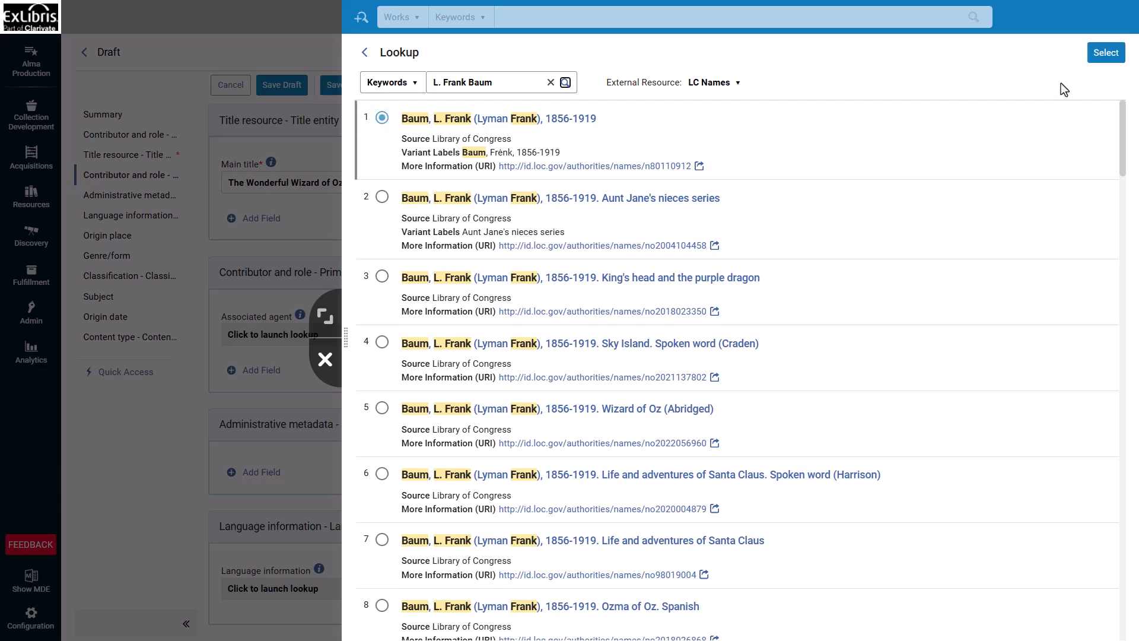
left_click(1104, 54)
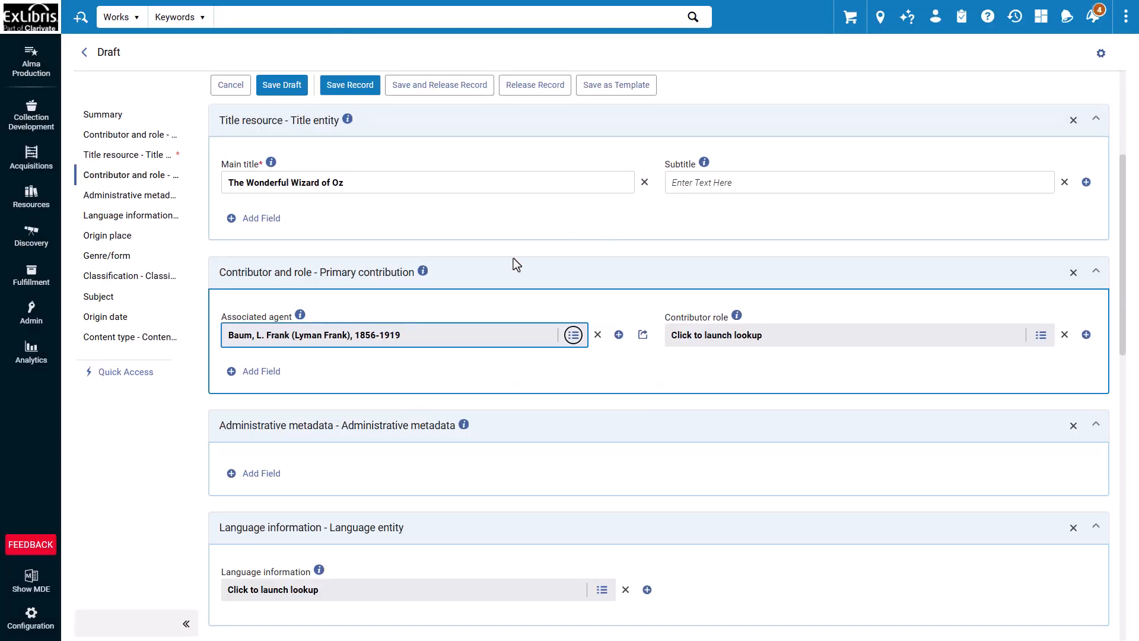
left_click(308, 316)
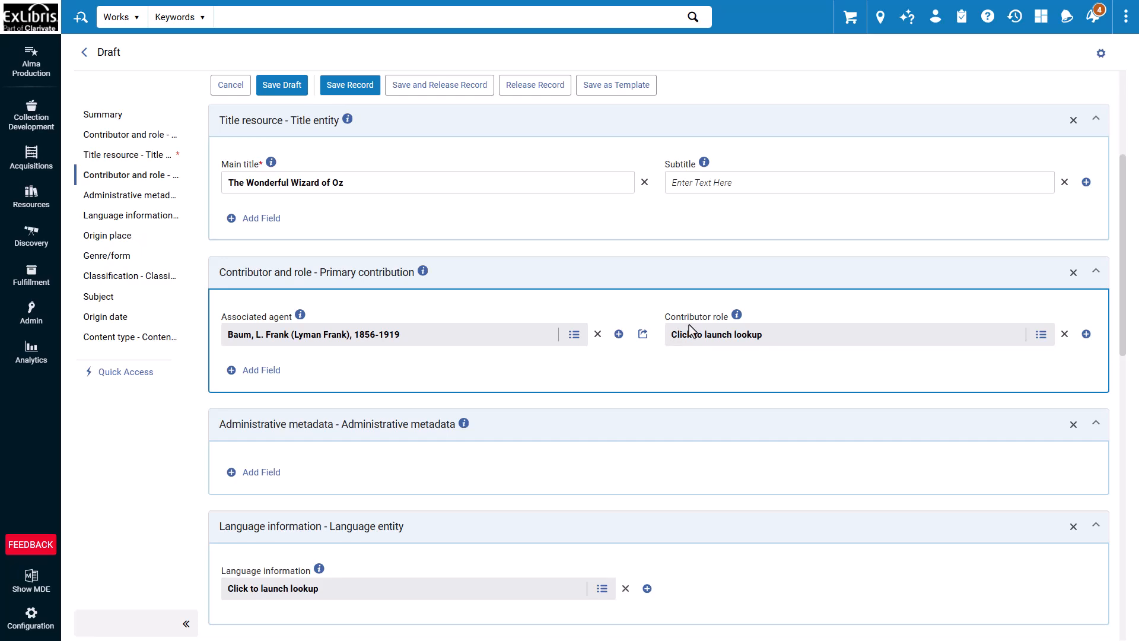
Set the Primary contribution's contributor role to "author" from the Relators vocabulary
left_click(1039, 336)
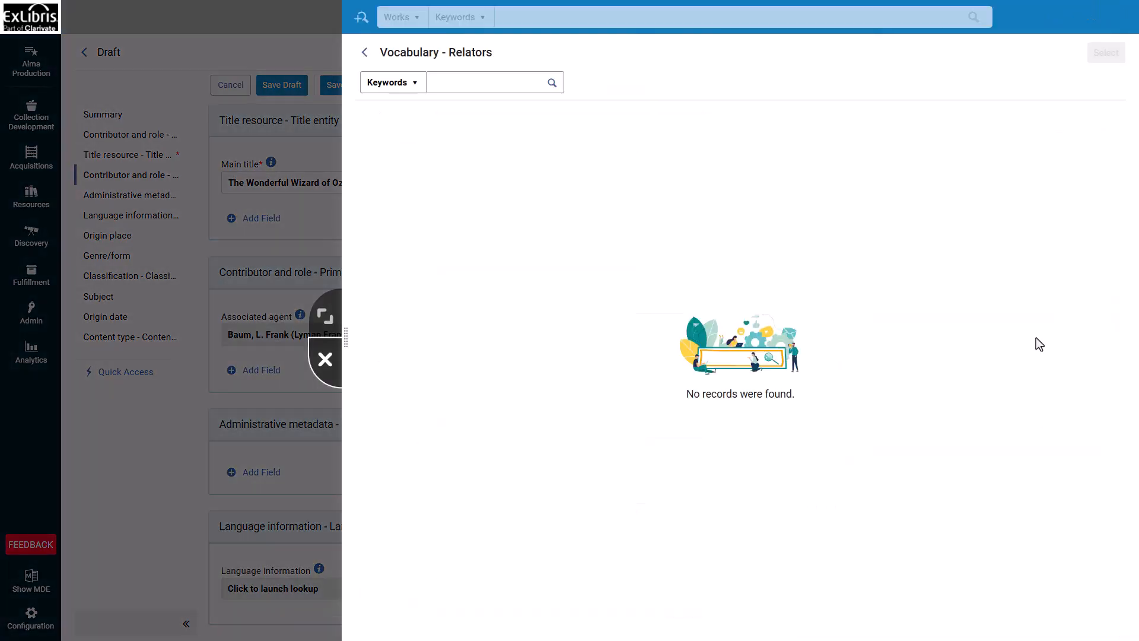
left_click(446, 87)
type("Author")
key("Return")
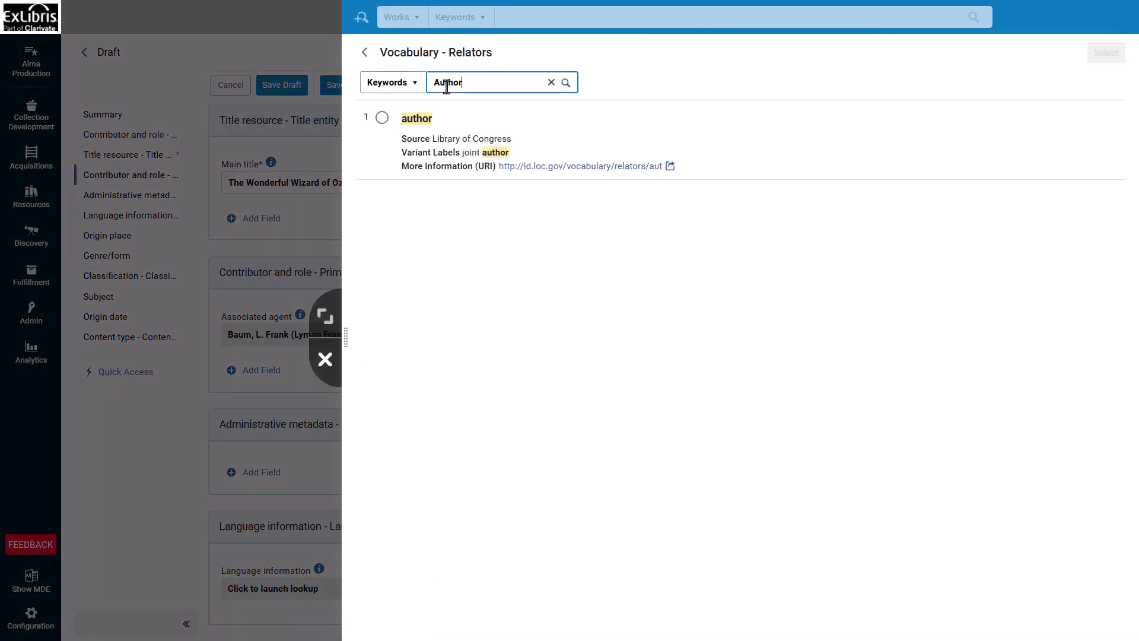
left_click(382, 121)
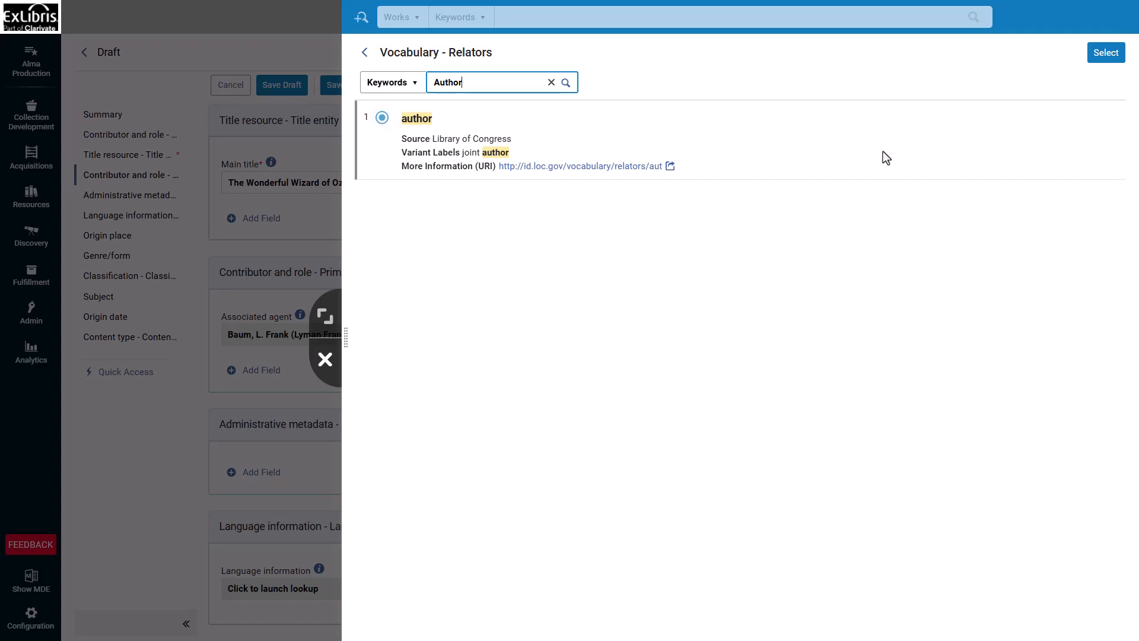
left_click(1105, 54)
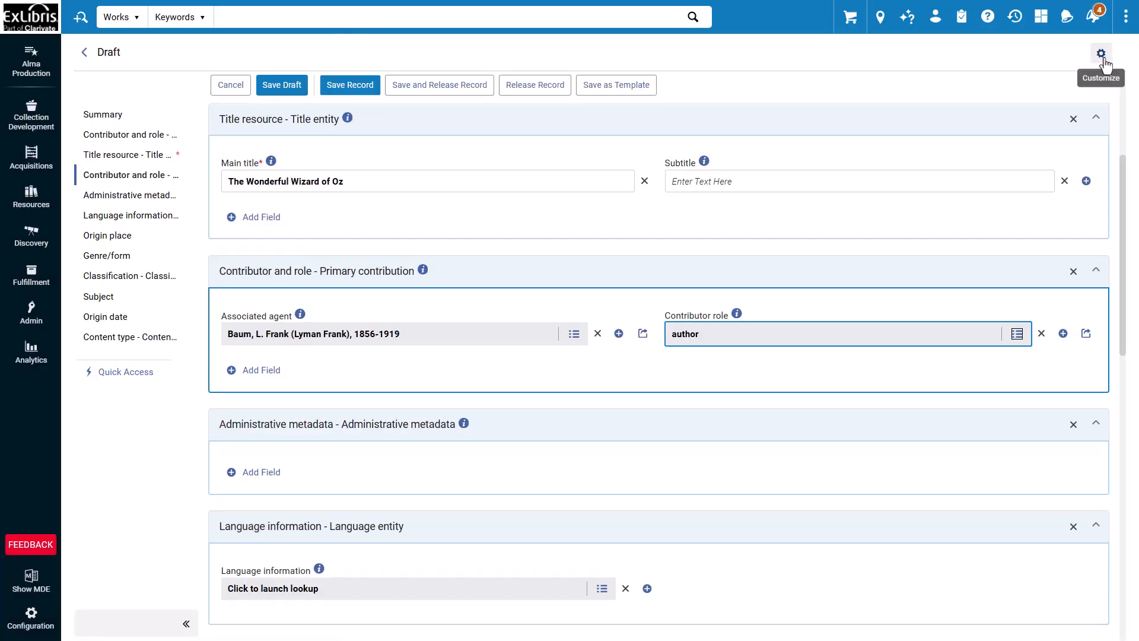
Look up "W.W. Denslow" in LC Names and assign "Denslow, W. W. (William Wallace), 1856-1915" as the Contribution section's associated agent
scroll(760, 159, "up", 1)
scroll(756, 153, "up", 3)
left_click(592, 264)
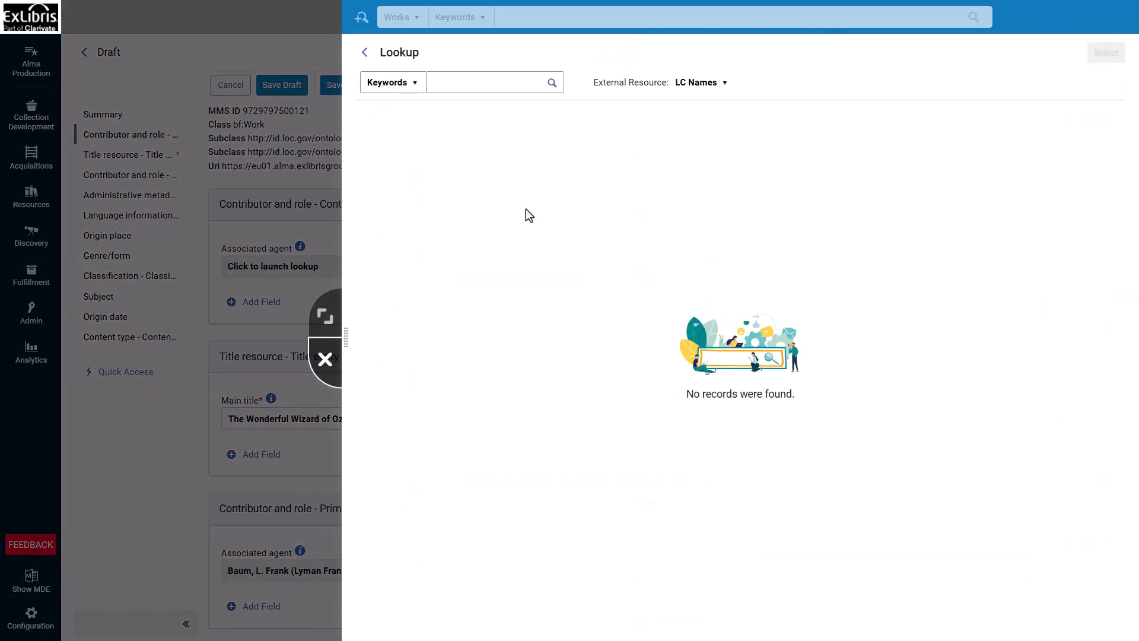
left_click(459, 80)
type("W.W. Denslow")
key("Return")
left_click(415, 130)
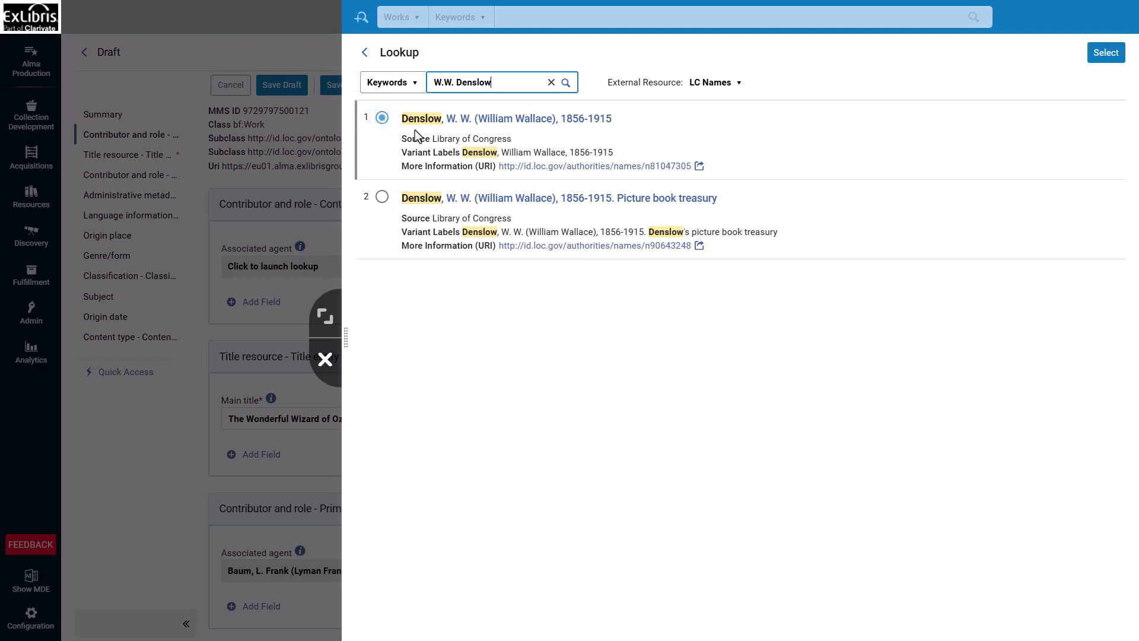
left_click(1105, 53)
Set the contributor role in the Contribution section to "illustrator" from the Relators vocabulary
left_click(1037, 270)
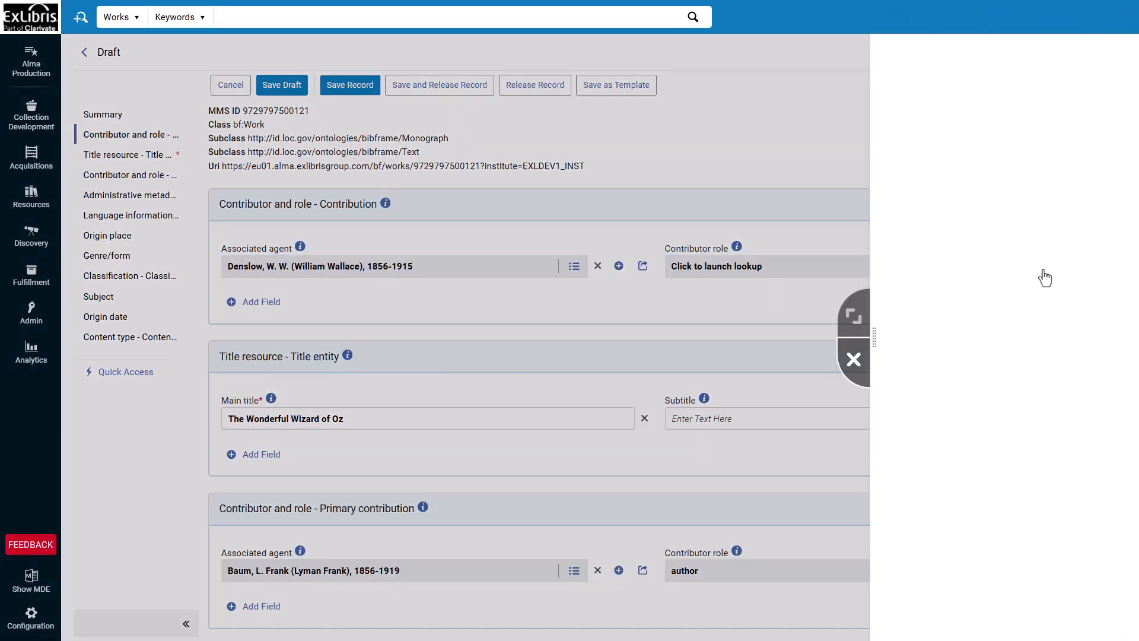
left_click(510, 81)
type("illustrator")
key("Return")
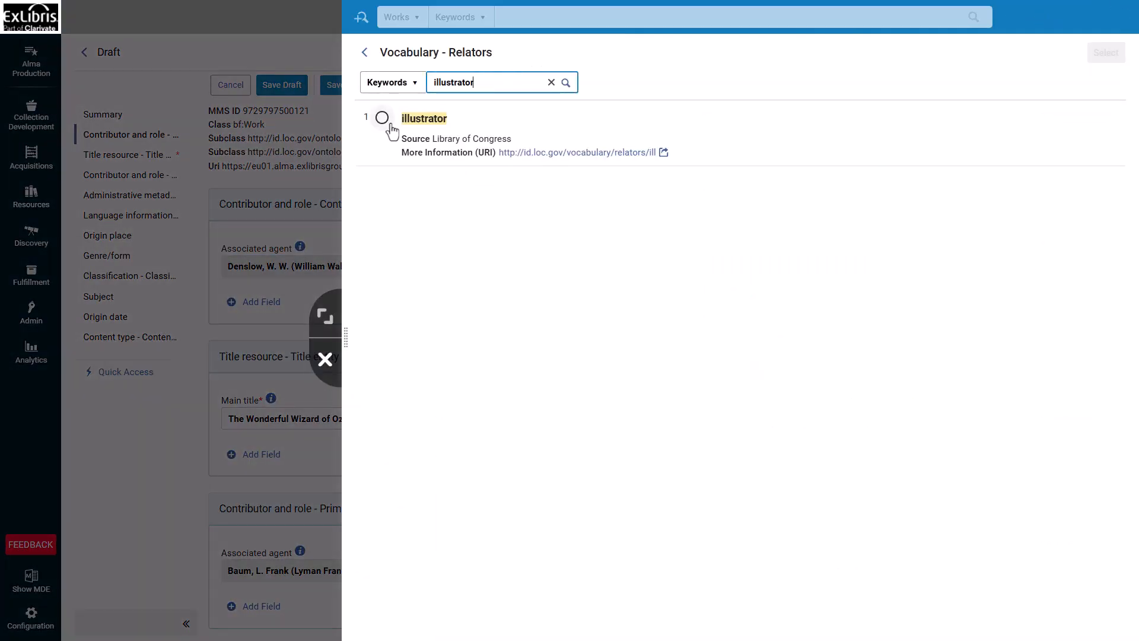
left_click(382, 117)
left_click(1105, 52)
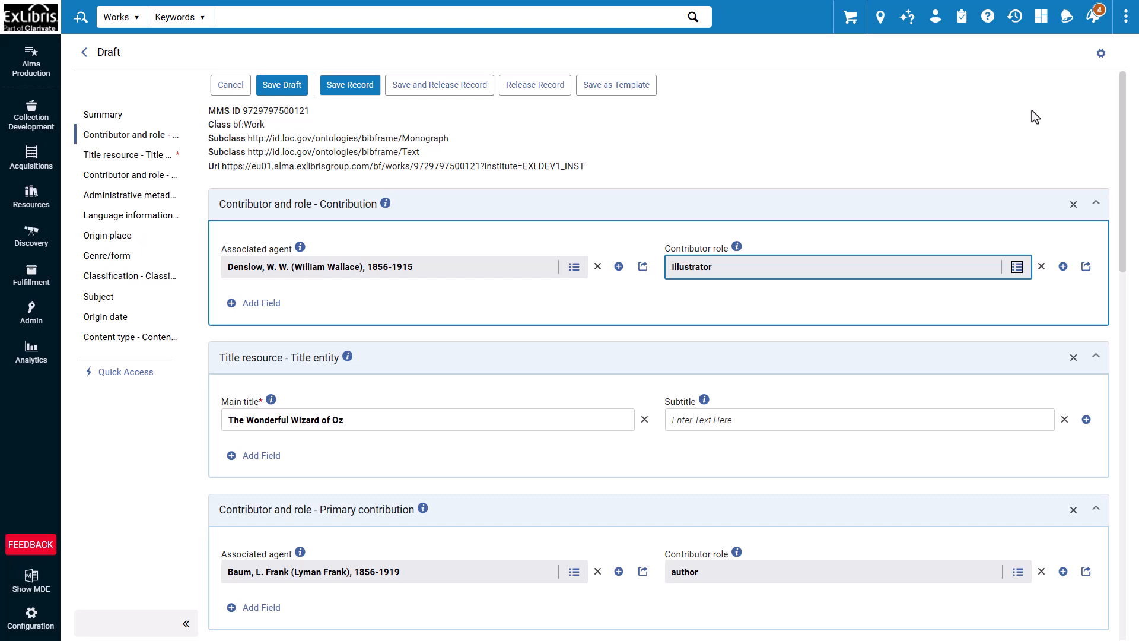
Set the language information to "English" from the MARC Languages vocabulary
left_click(136, 224)
left_click(604, 184)
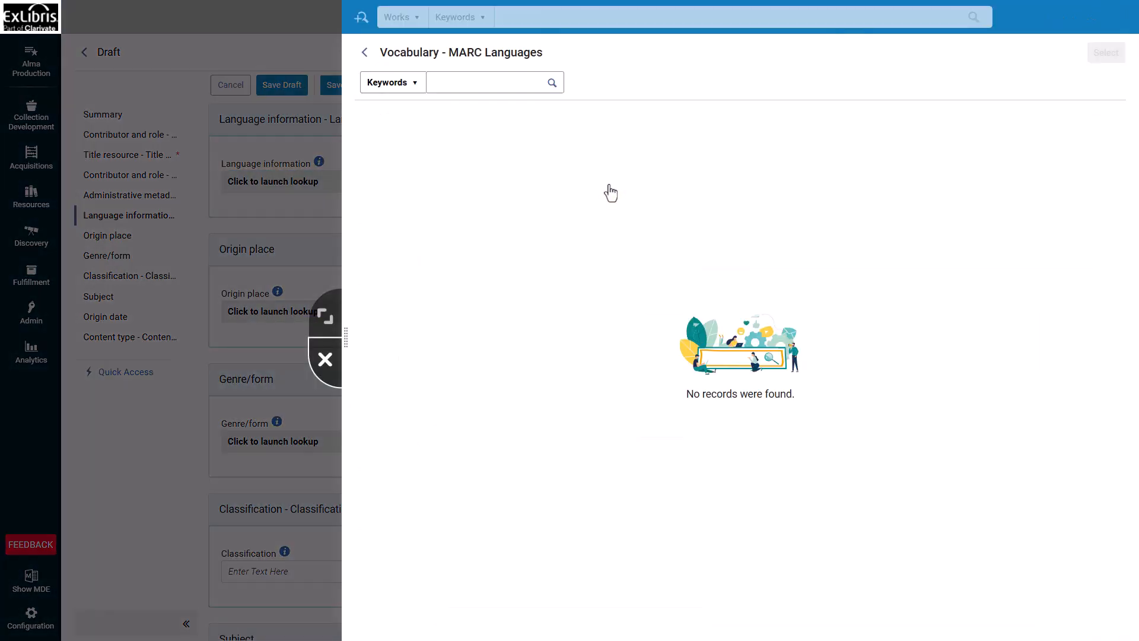
left_click(522, 86)
type("English")
key("Return")
left_click(382, 118)
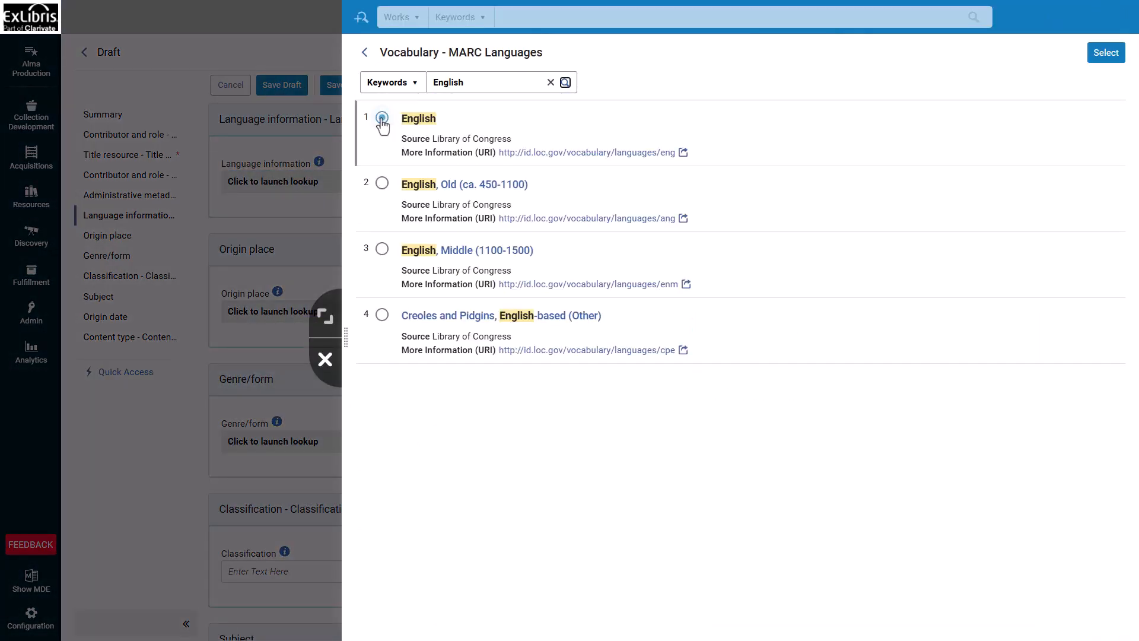
left_click(1097, 56)
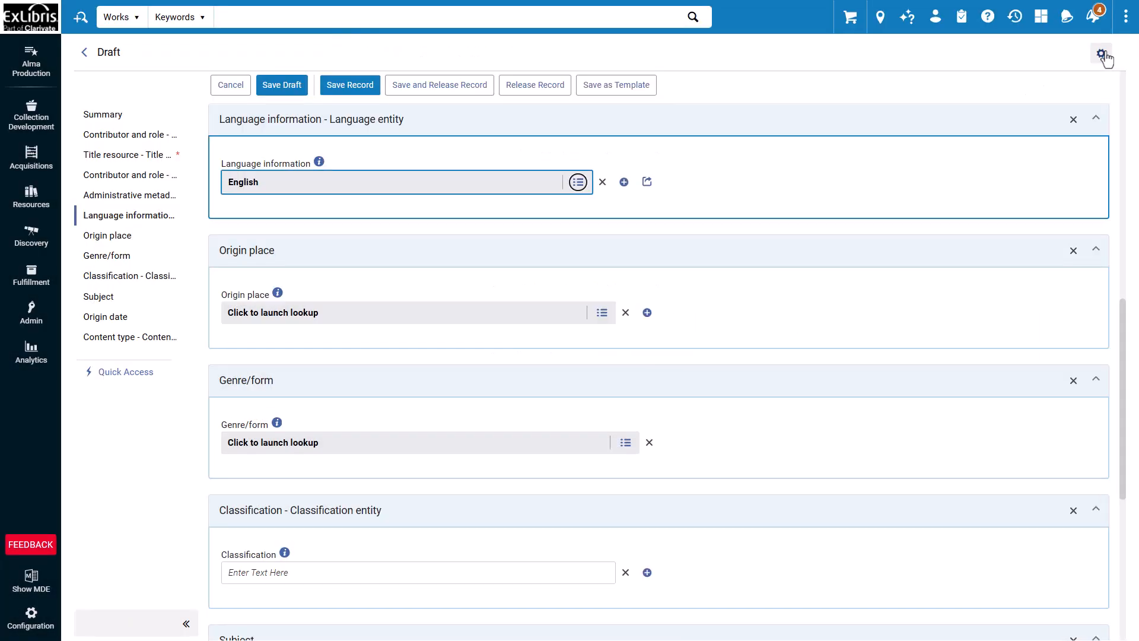
Set the origin place to "United States" from the MARC Countries vocabulary
left_click(601, 314)
left_click(433, 82)
type("United States")
key("Return")
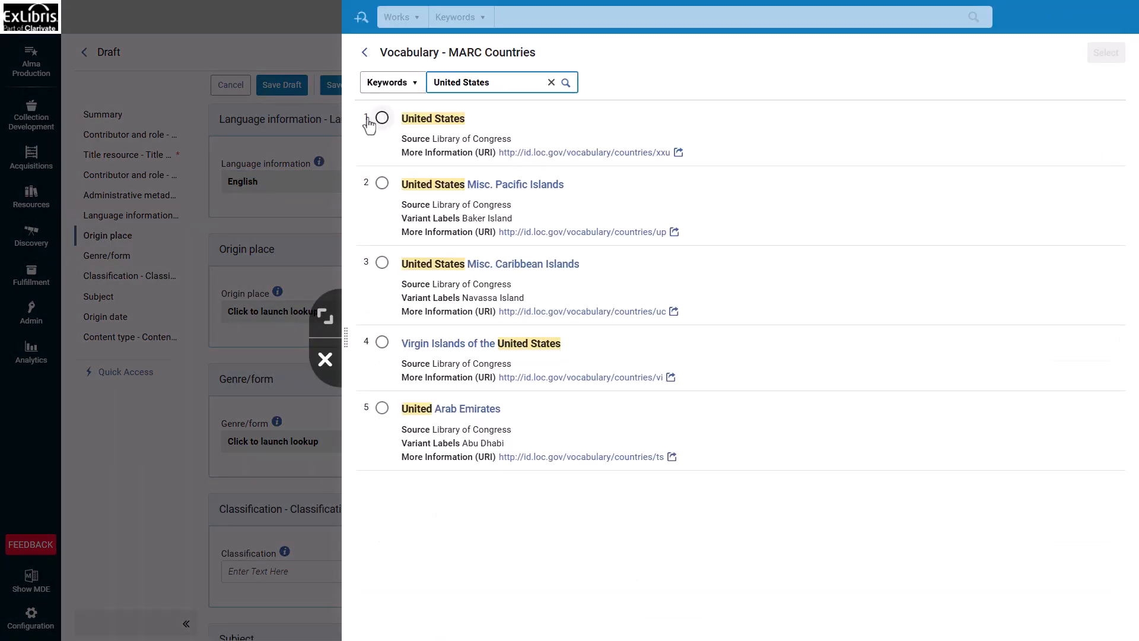
left_click(381, 119)
left_click(1106, 55)
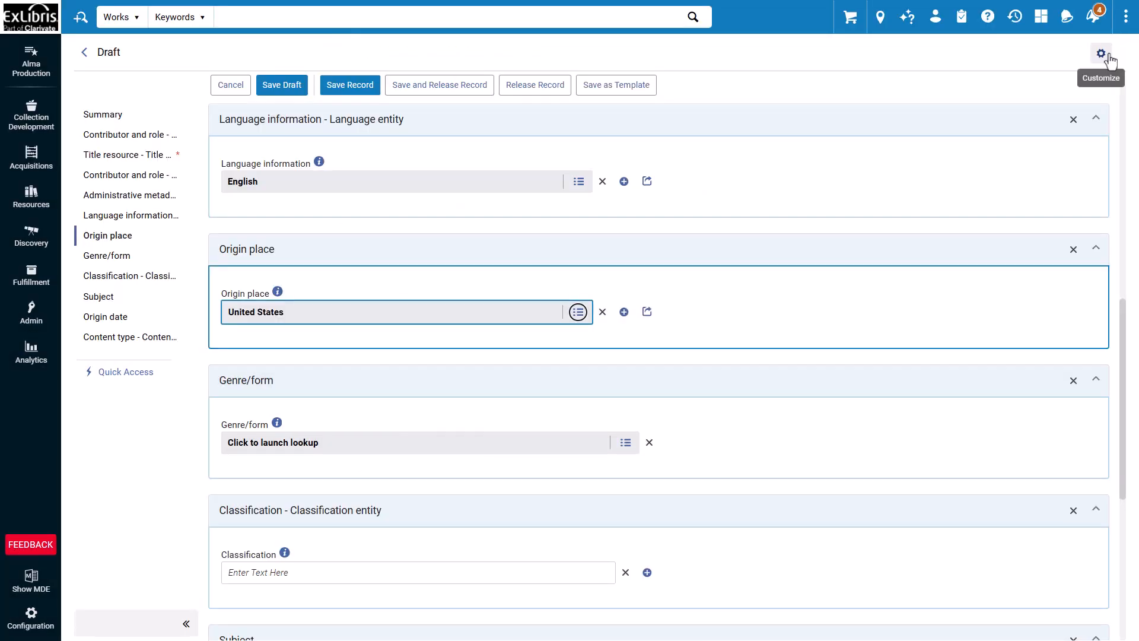
Look up "fiction" in LCGFT and set the Genre/form to "Fiction"
left_click(626, 442)
left_click(482, 86)
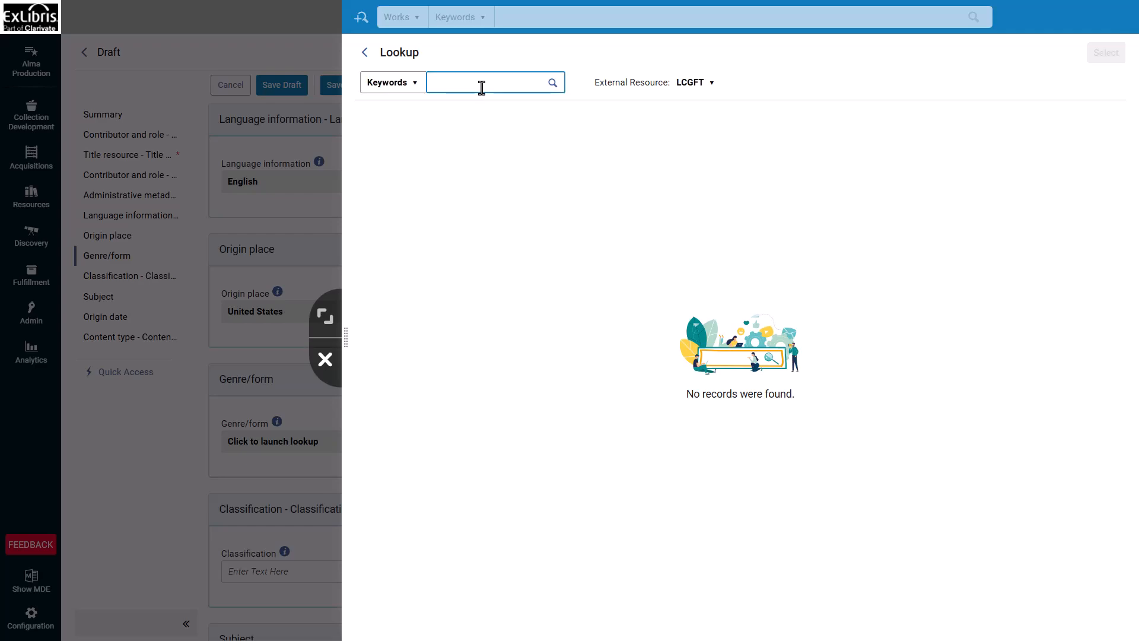
type("fiction")
left_click(566, 83)
left_click(382, 118)
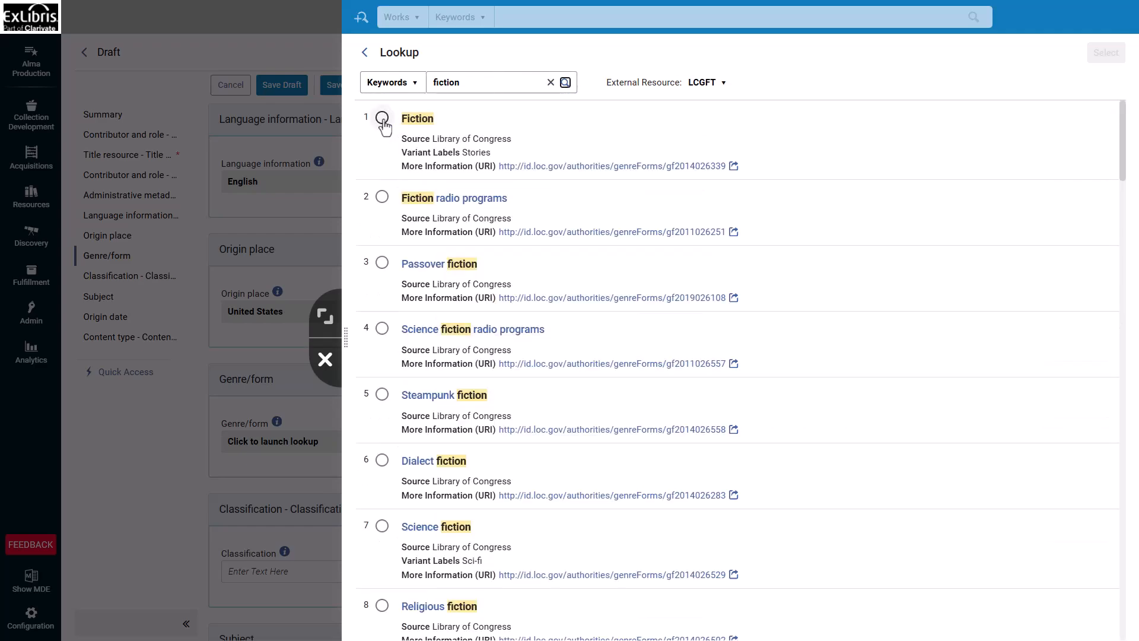
left_click(1107, 53)
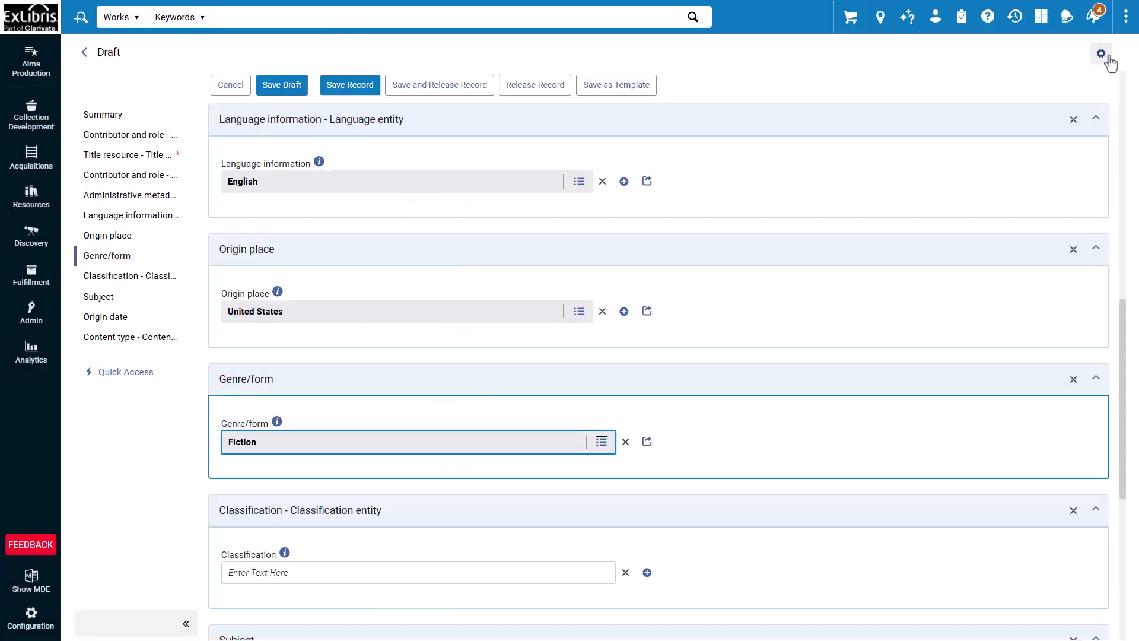
Set the origin date to 01/01/1900 and save the Work record
left_click(109, 317)
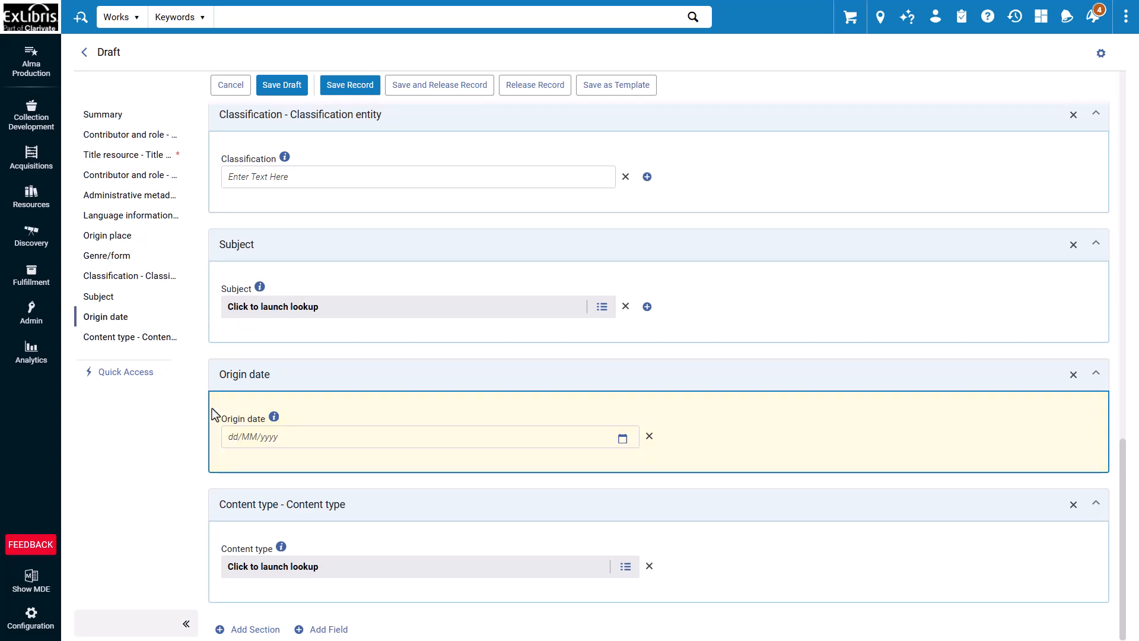
left_click(266, 434)
type("01/01/1900")
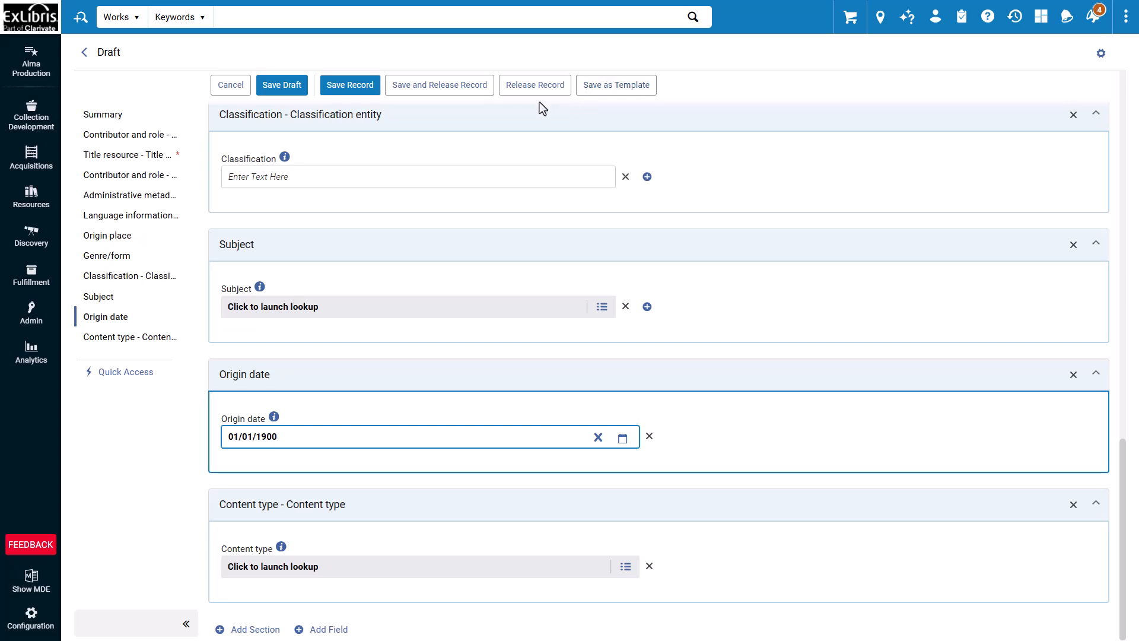
left_click(356, 92)
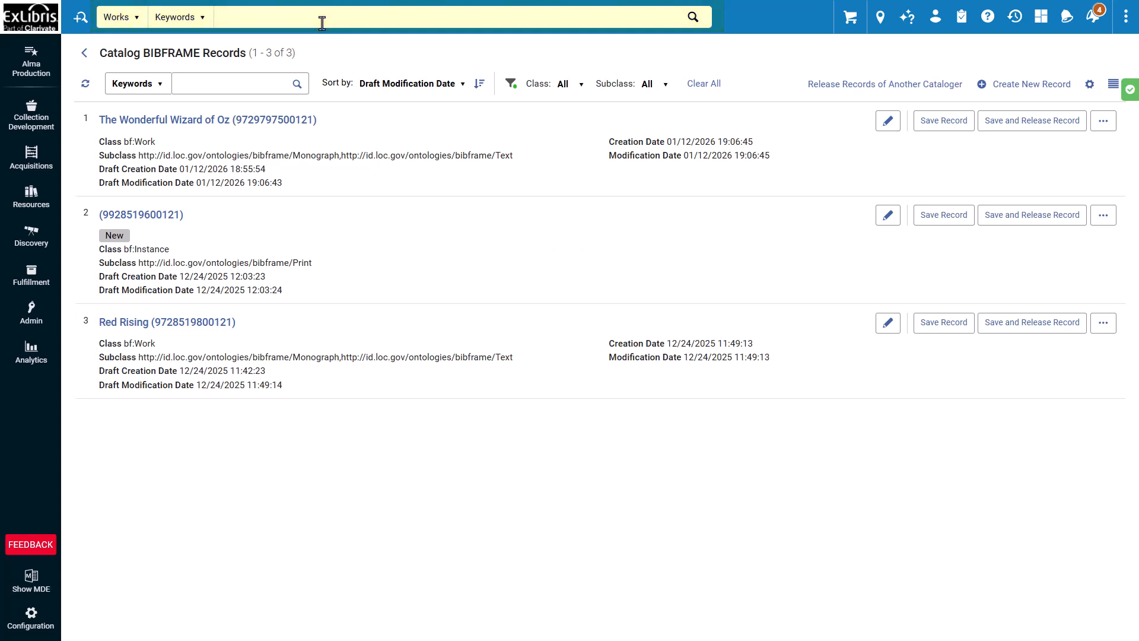
Open the newly saved The Wonderful Wizard of Oz work from its save notification and examine the properties in its Work Record
mouse_move(1127, 98)
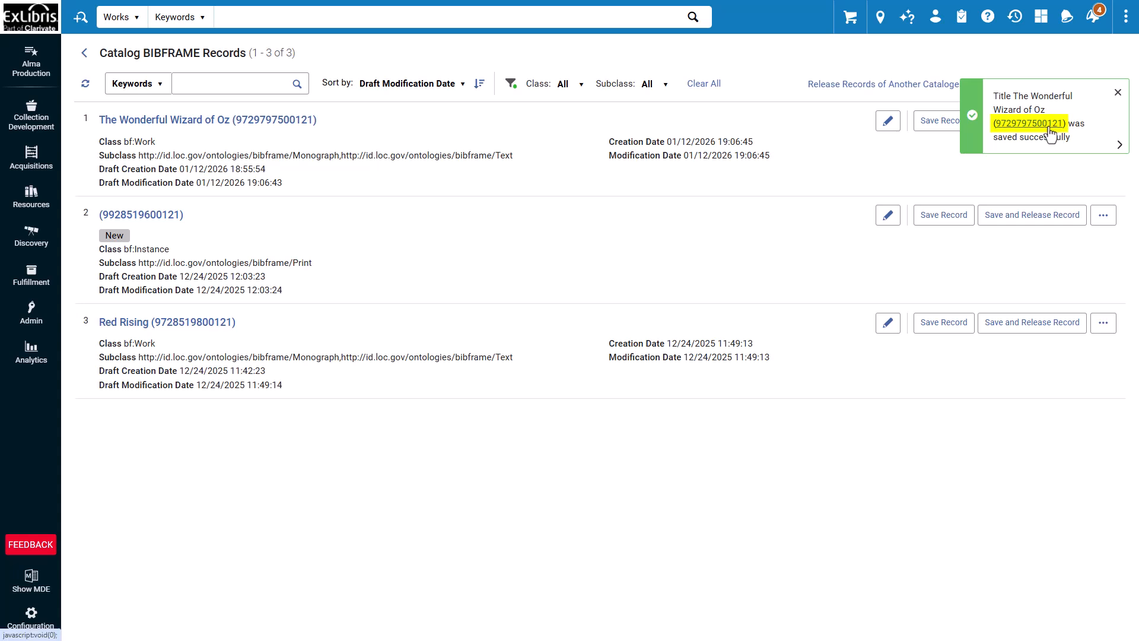
left_click(1030, 124)
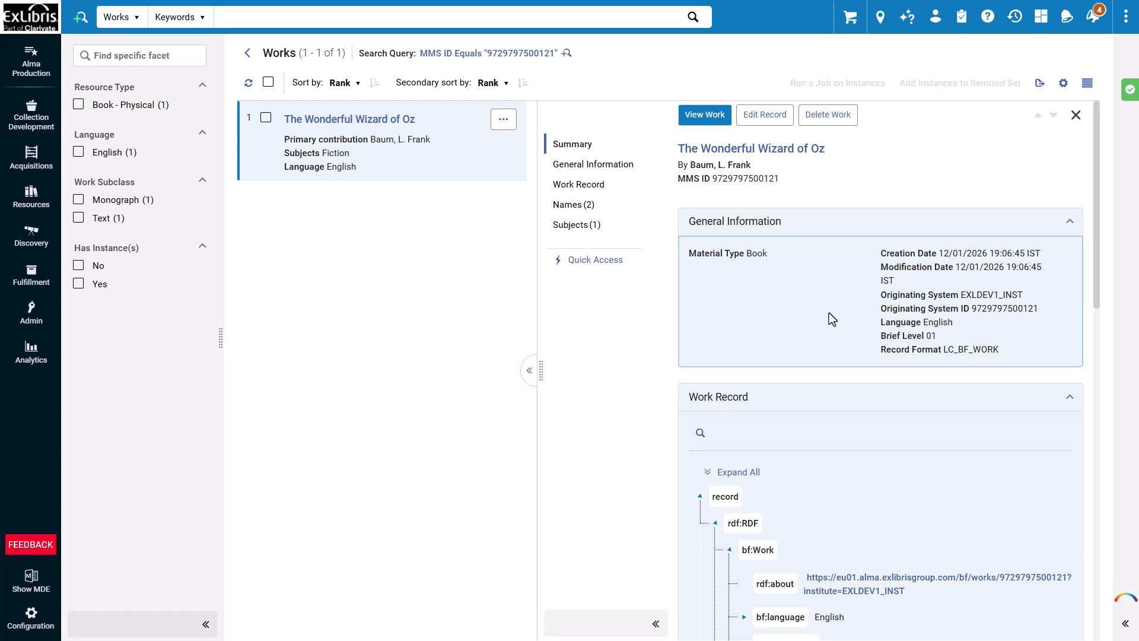
scroll(829, 314, "down", 4)
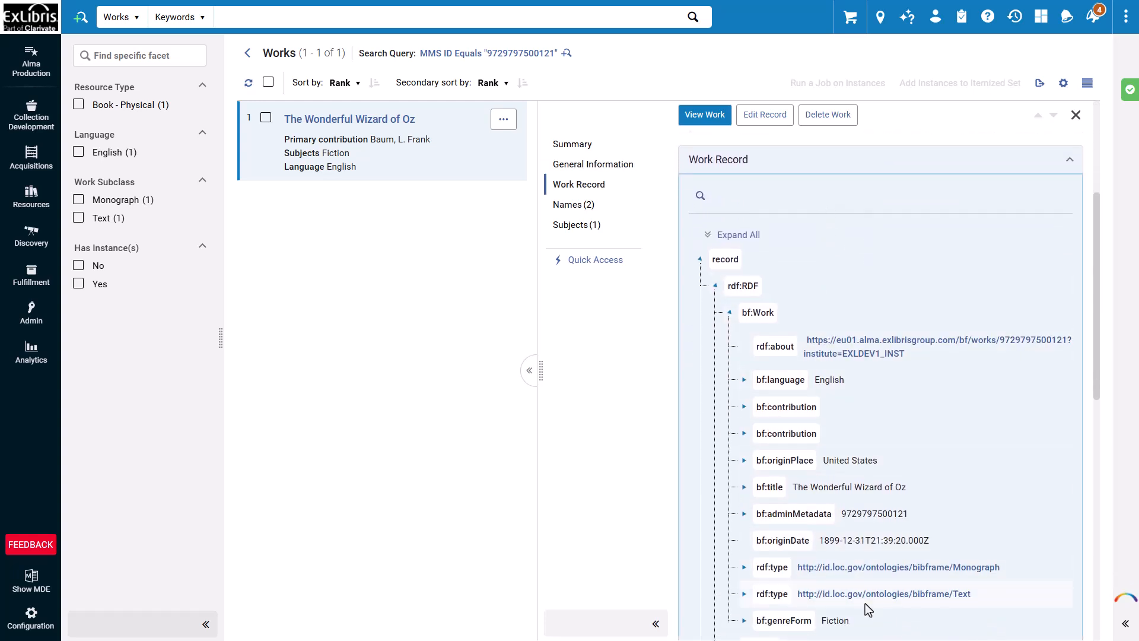
scroll(865, 603, "down", 7)
scroll(865, 603, "up", 4)
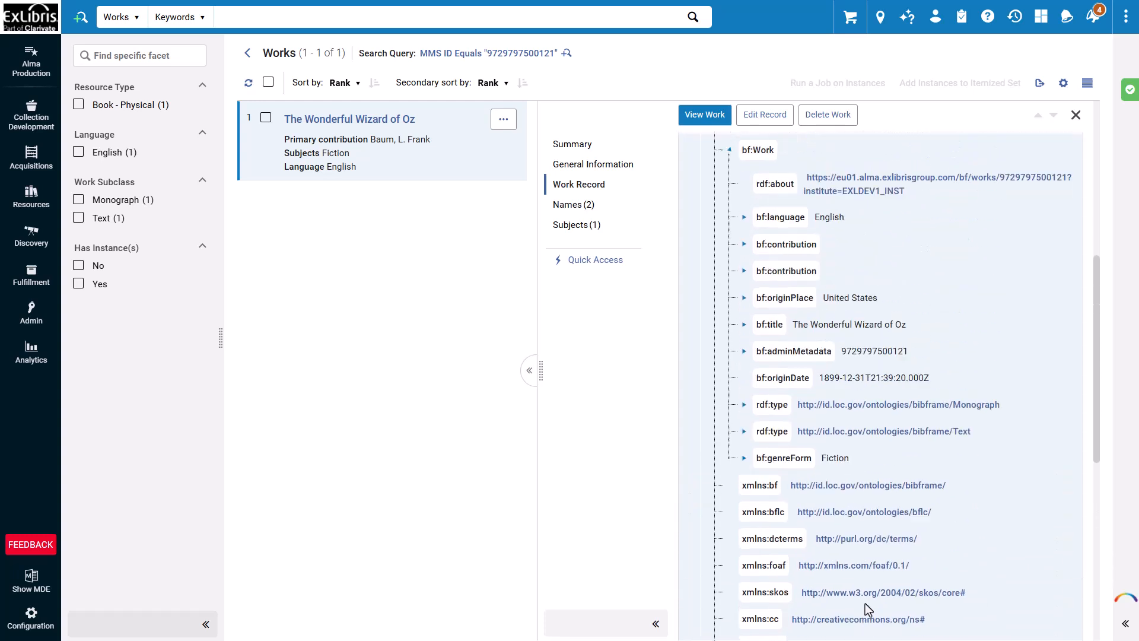
scroll(865, 603, "up", 2)
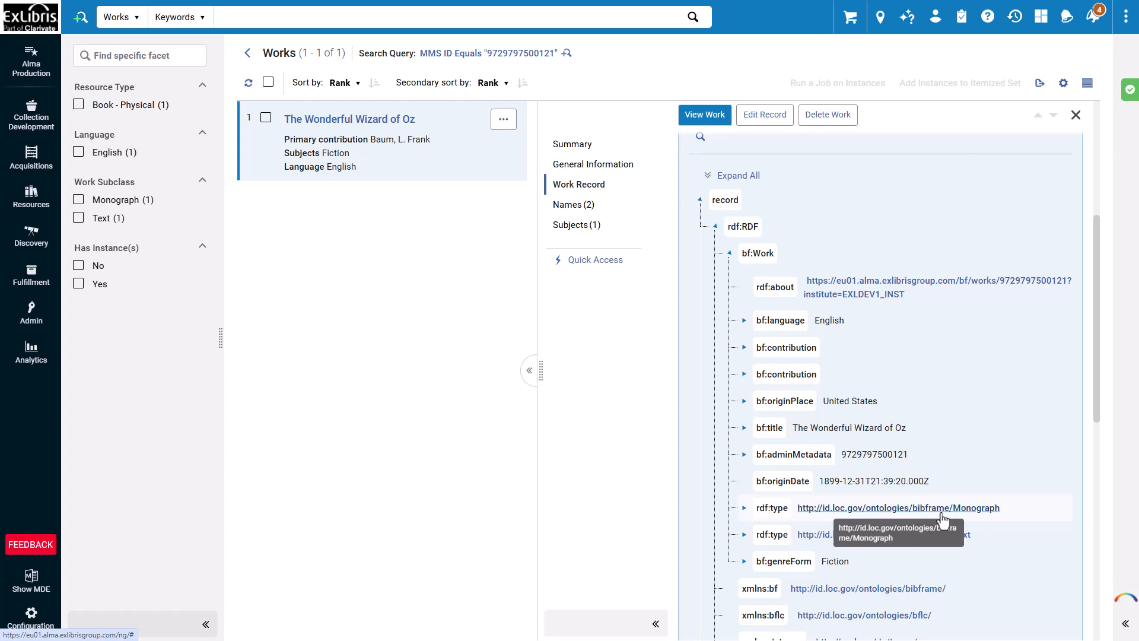
Expand the first contribution in the Work Record down to the agent's bf:Person entry and follow its rdf:about authority link
left_click(745, 348)
left_click(759, 374)
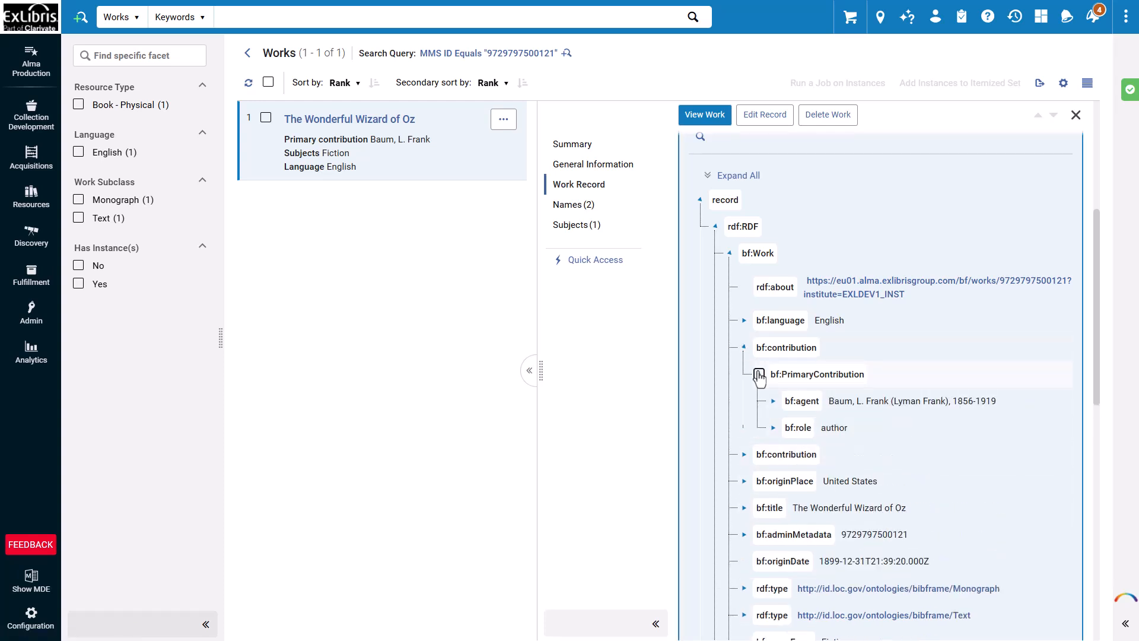
left_click(773, 401)
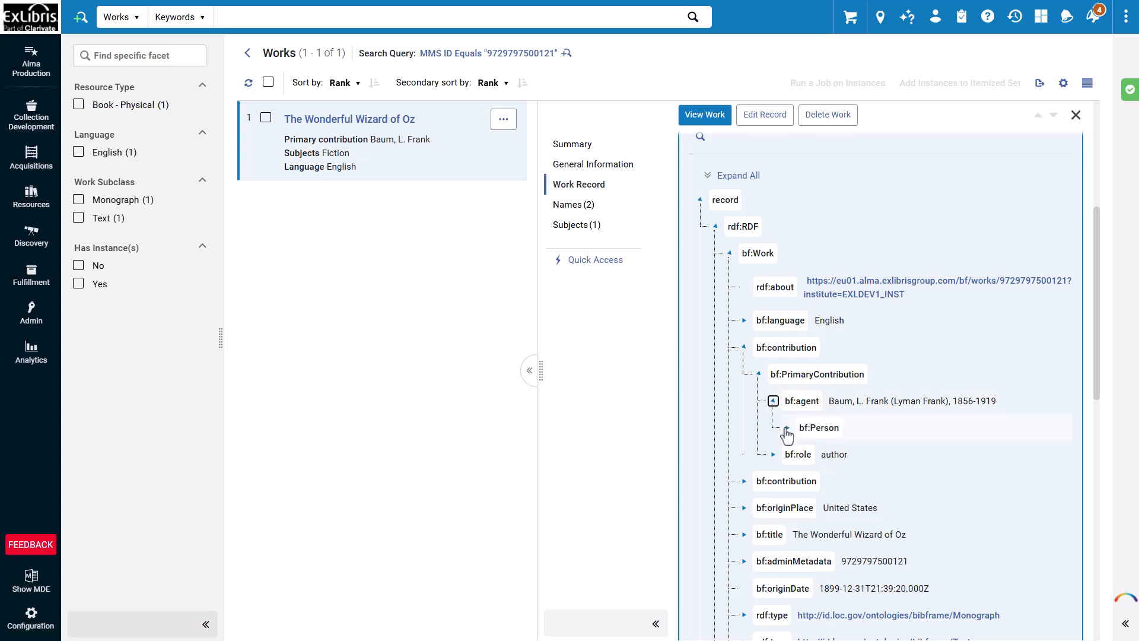
left_click(787, 427)
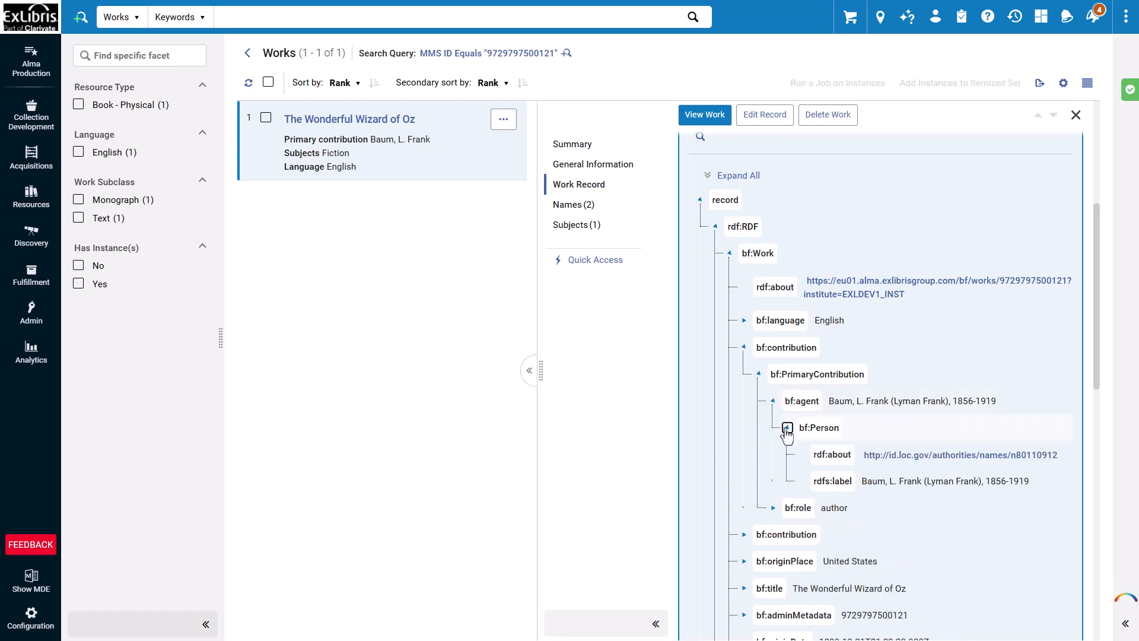
left_click(888, 461)
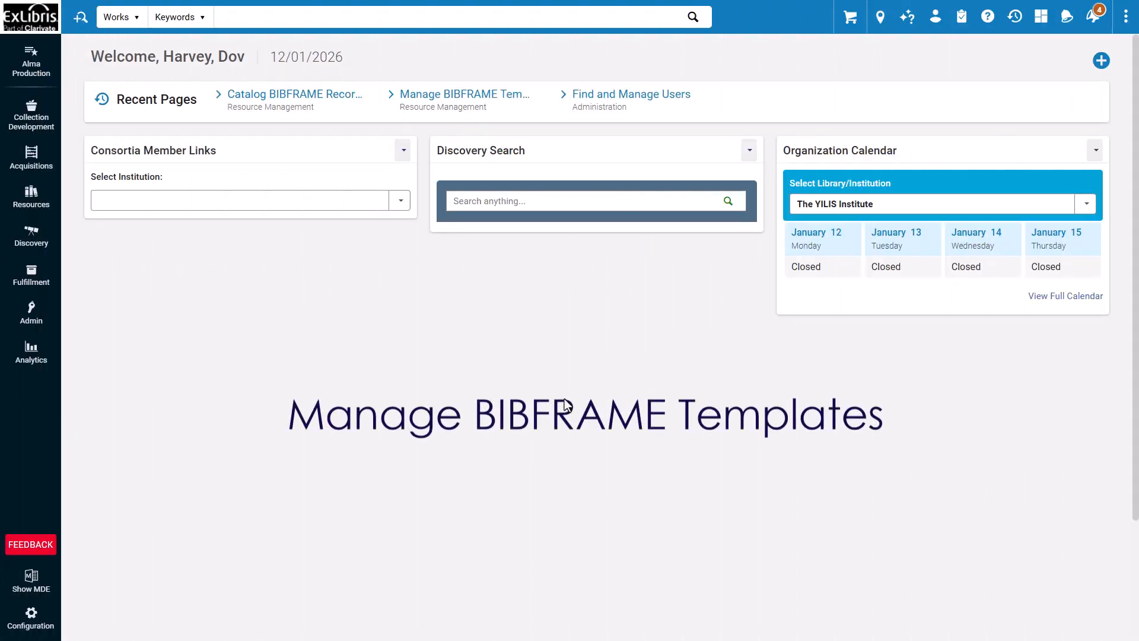
Open the BIBFRAME template management list and check the actions offered for "Alma - Instance: Print (Monograph)"
left_click(50, 204)
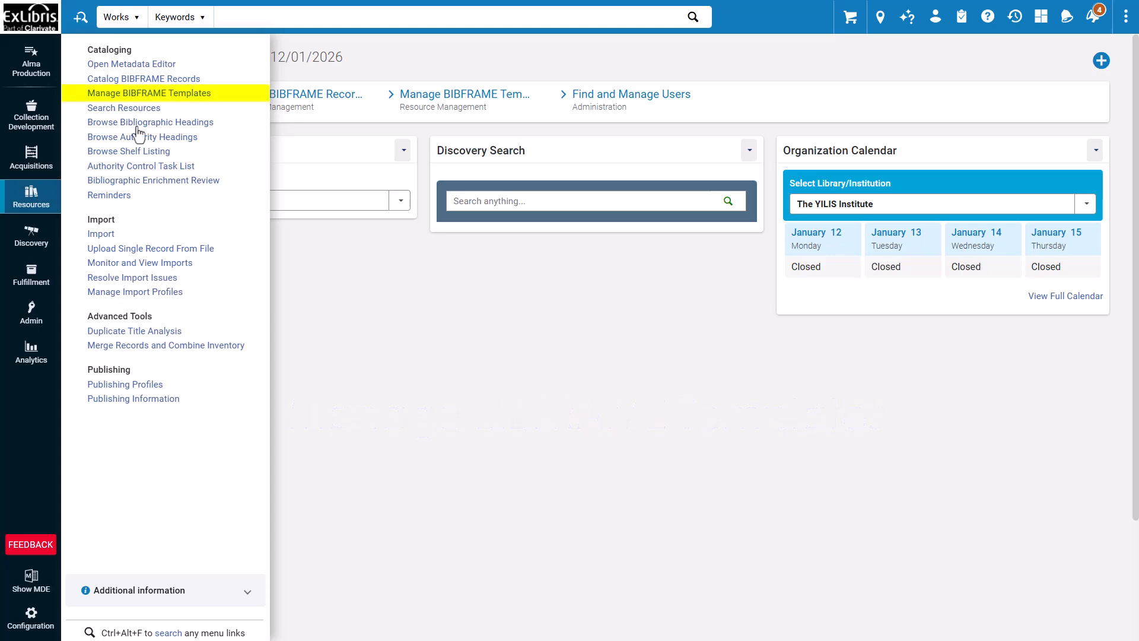
left_click(142, 88)
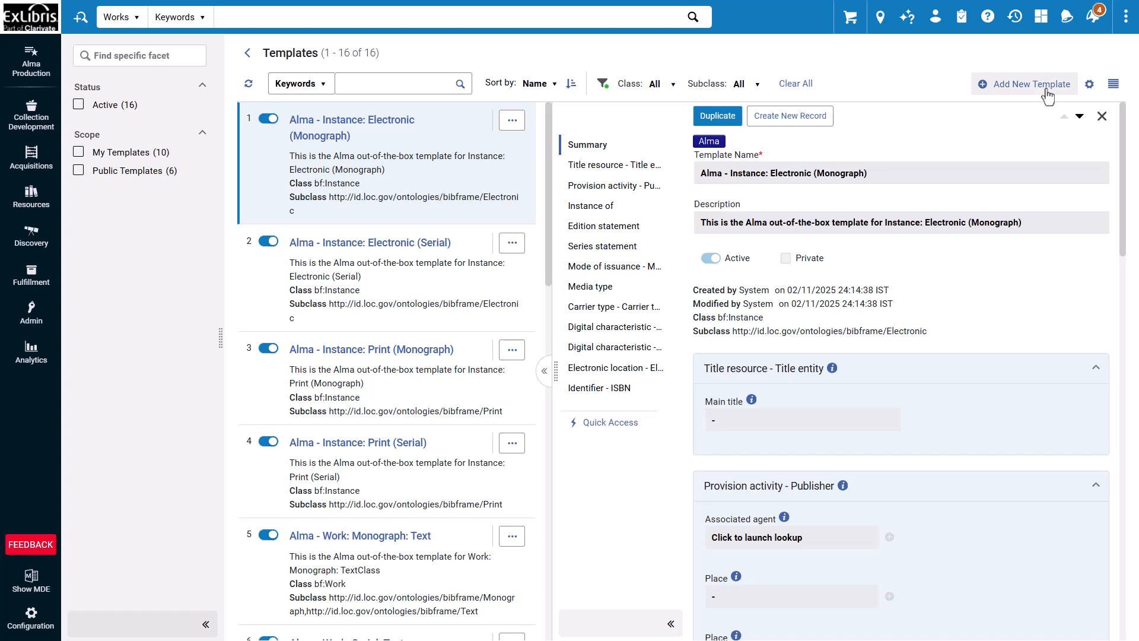
left_click(512, 349)
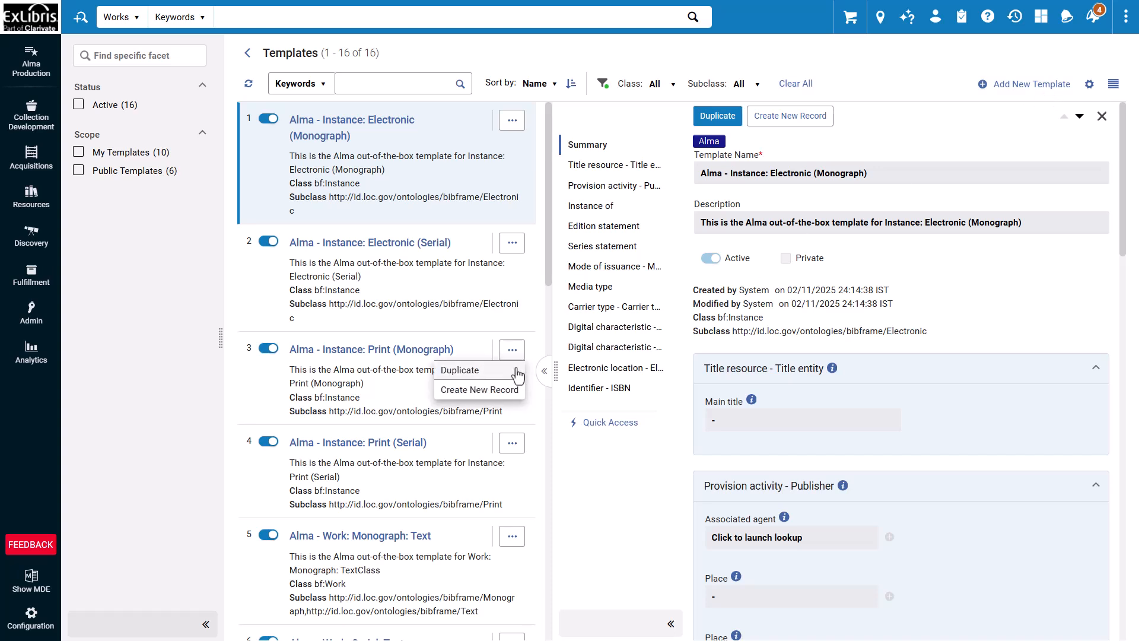
left_click(532, 324)
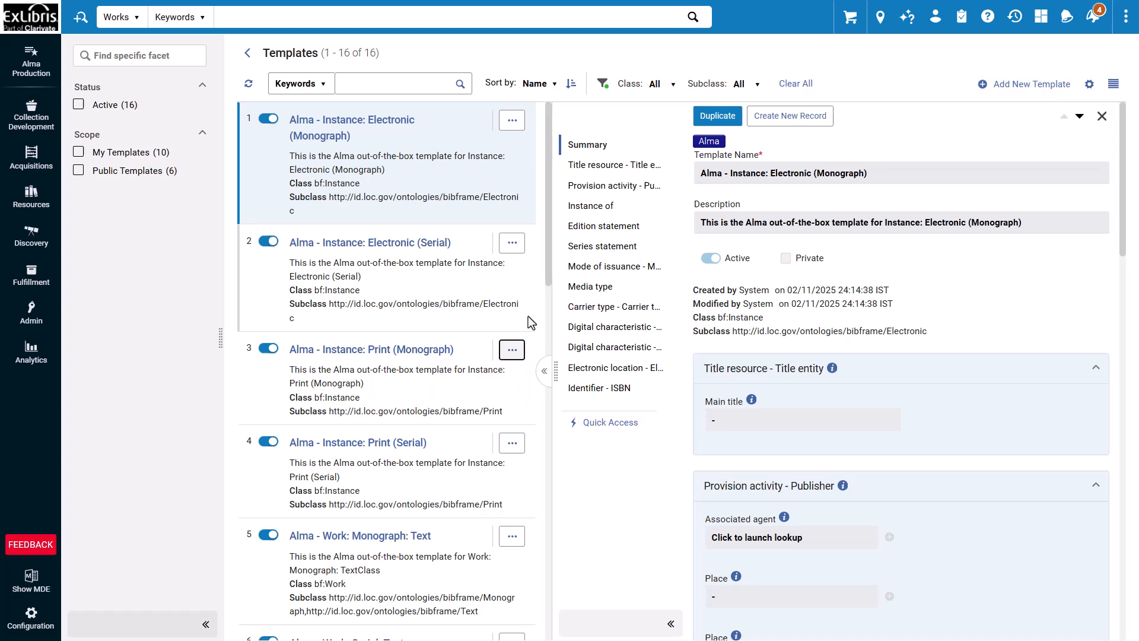
View the "Alma - Instance: Electronic (Serial)" template and review the fields it contains
left_click(407, 252)
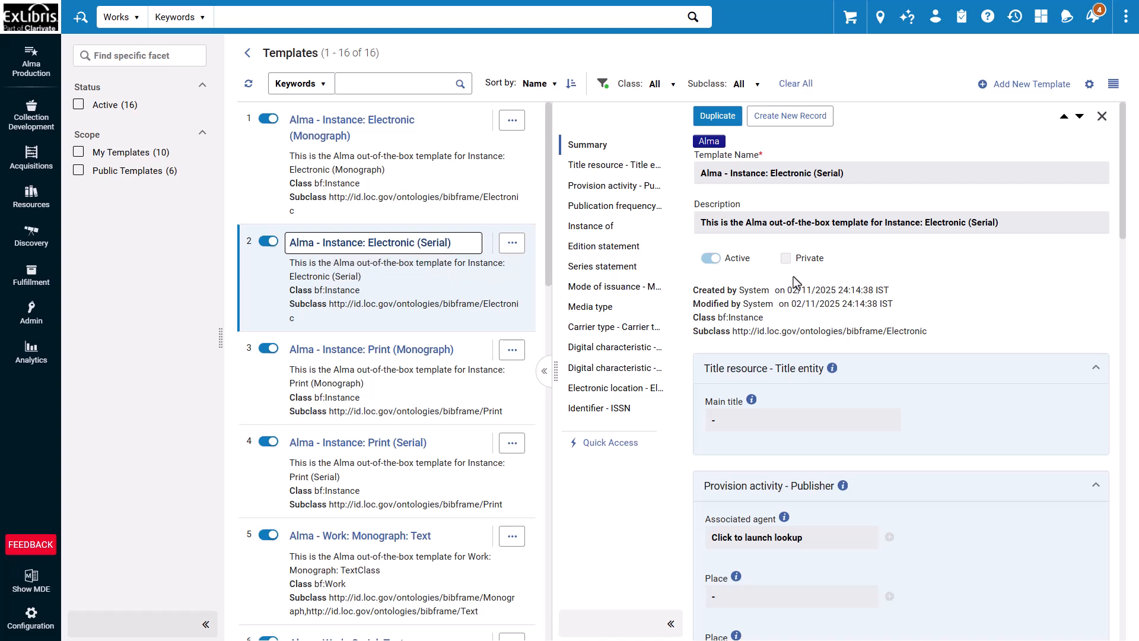
scroll(870, 297, "down", 10)
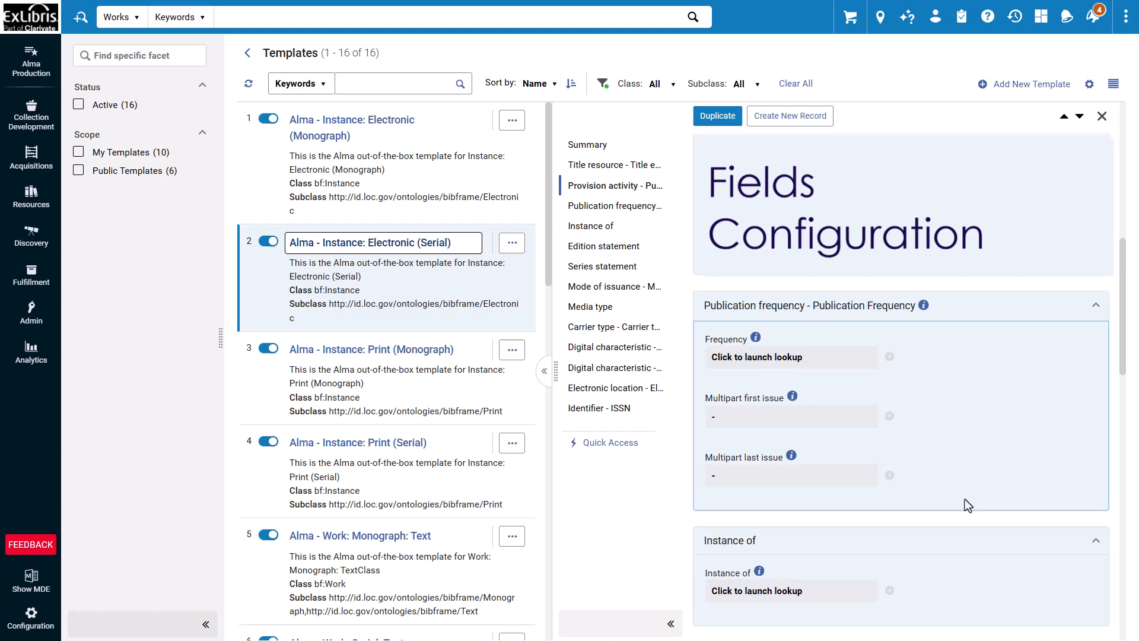
Open the LC BIBFRAME Instance profile from the Metadata Configuration list in the Resources configuration
left_click(45, 627)
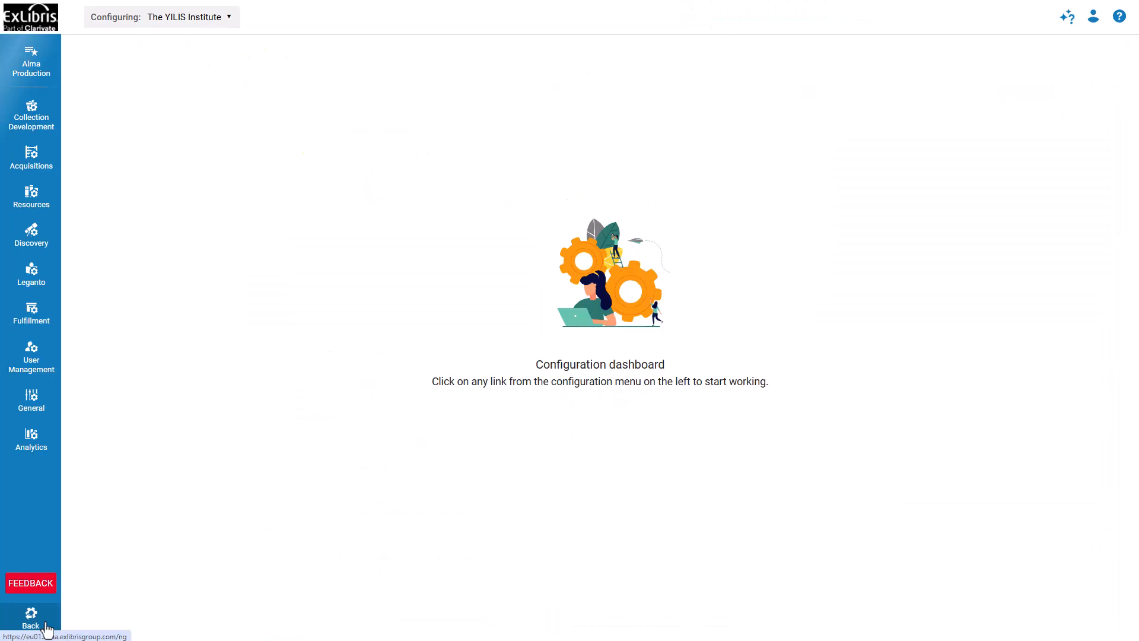
left_click(51, 208)
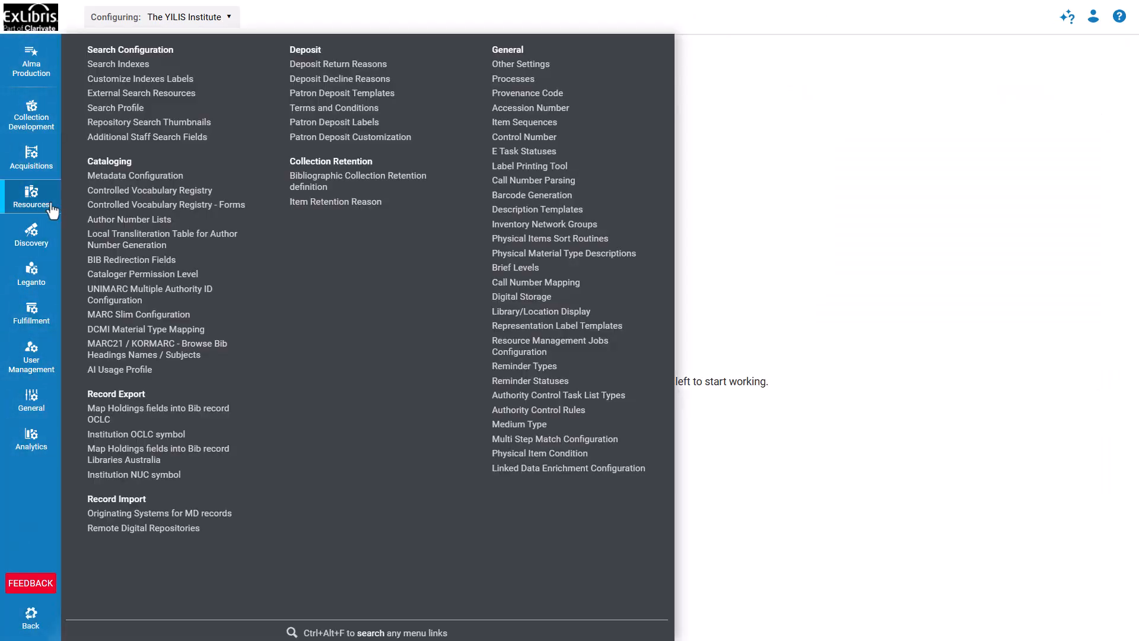
left_click(138, 177)
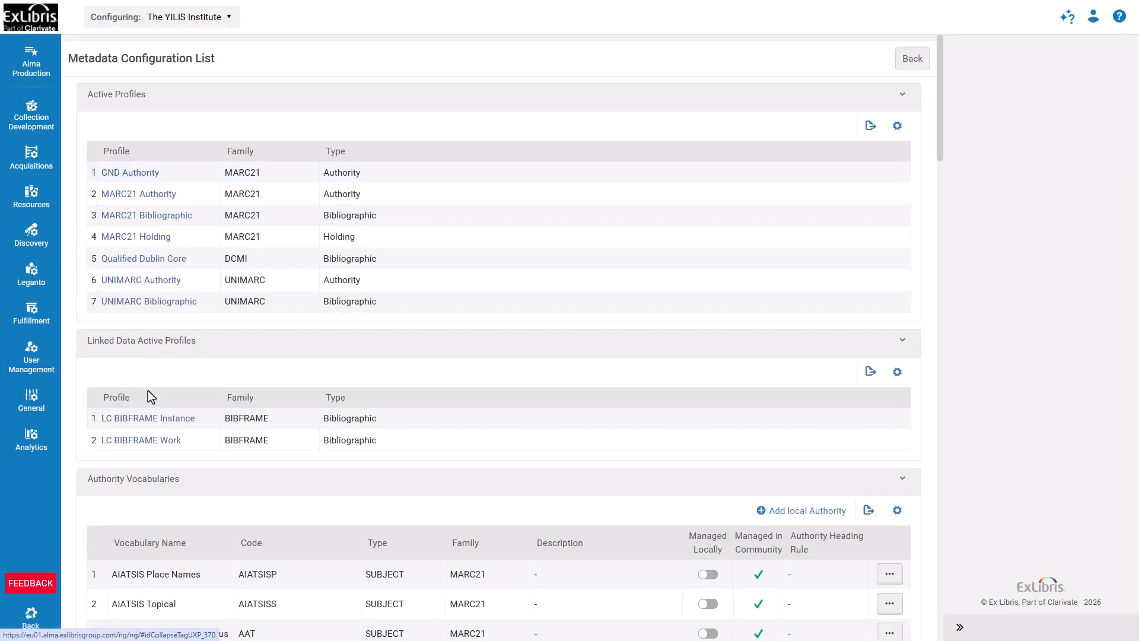
left_click(155, 418)
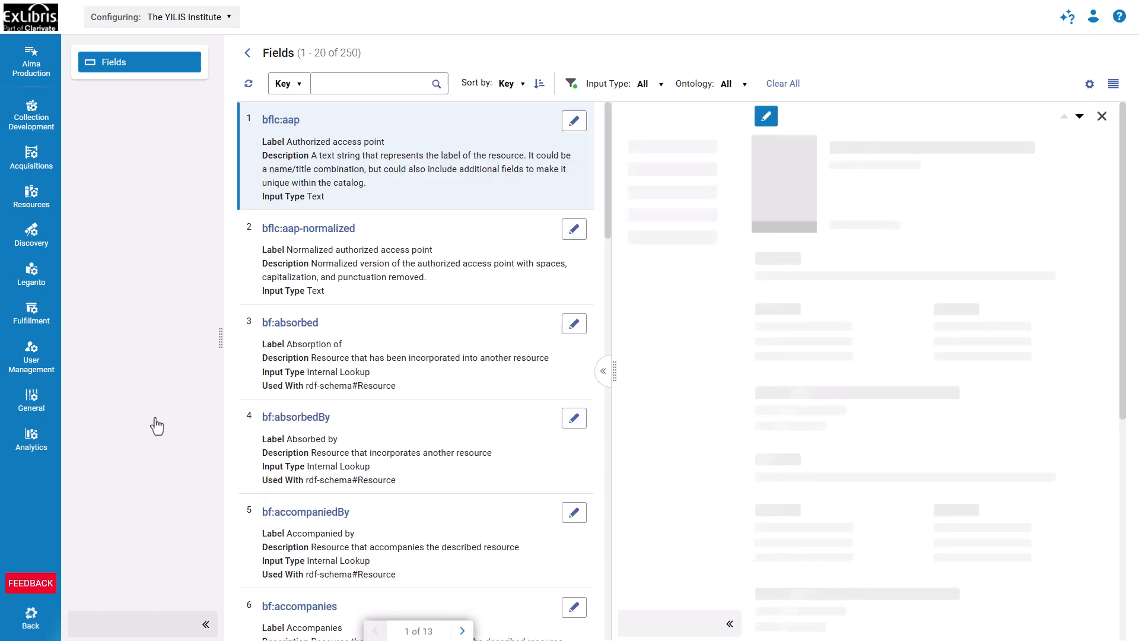
Open the bf:agent field's settings for editing and save them
scroll(442, 363, "down", 10)
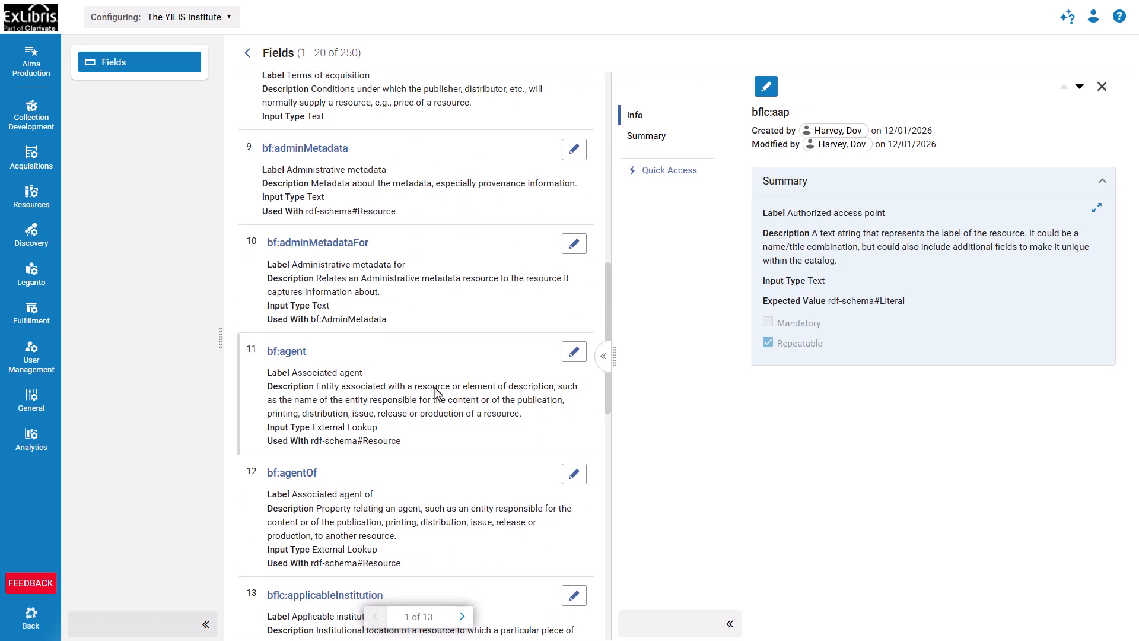
left_click(575, 353)
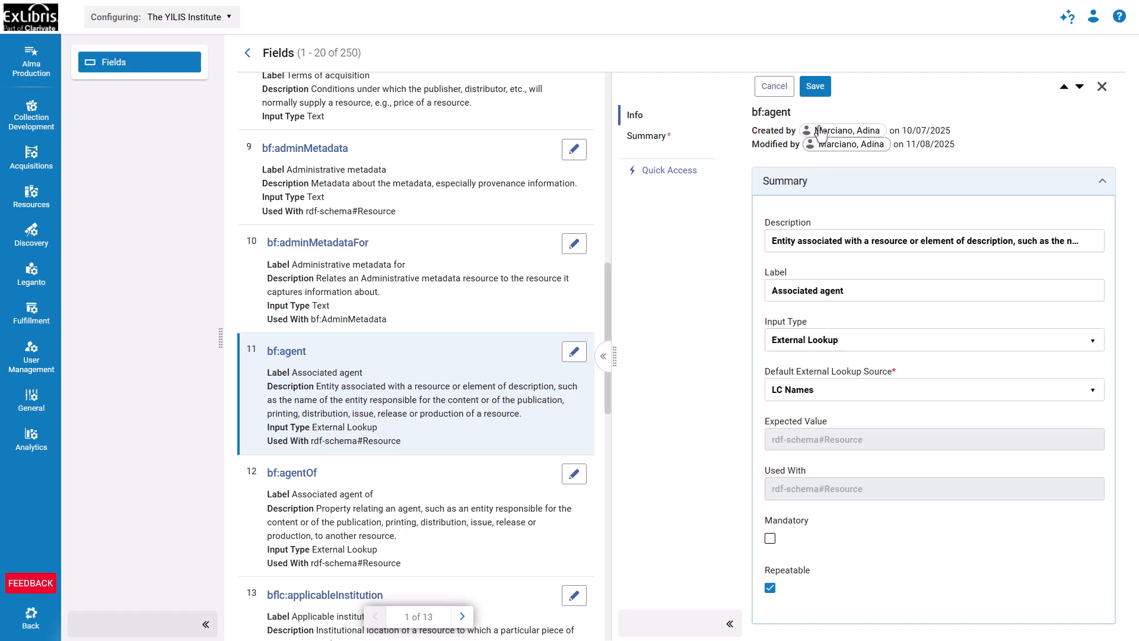
left_click(815, 86)
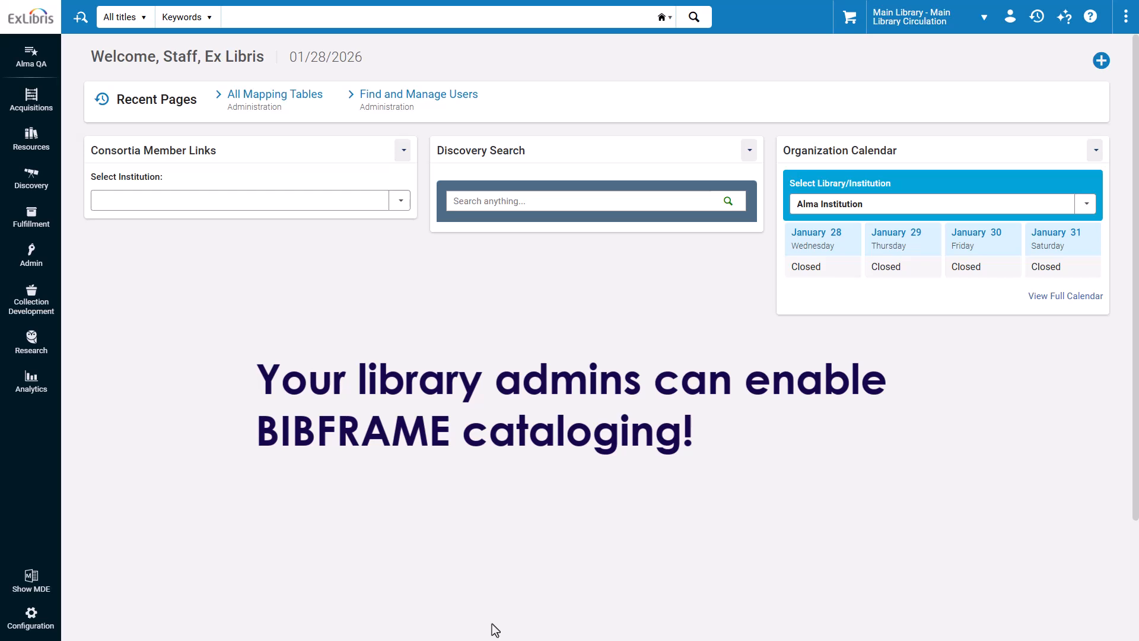
Open the Resources configuration options for the Alma Institution
left_click(47, 626)
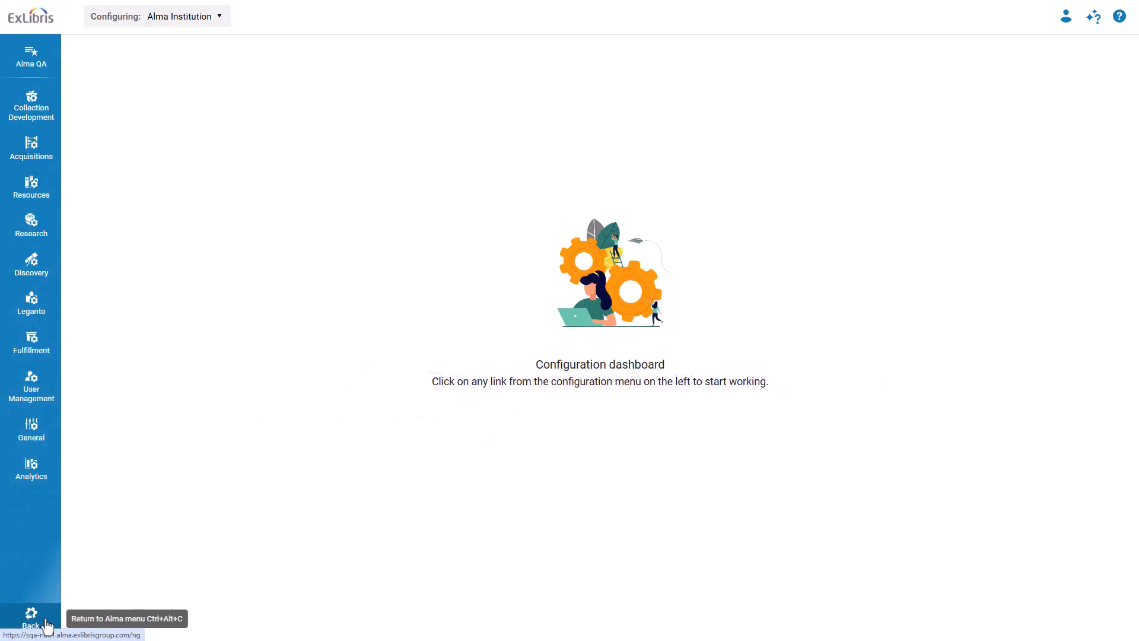
left_click(24, 204)
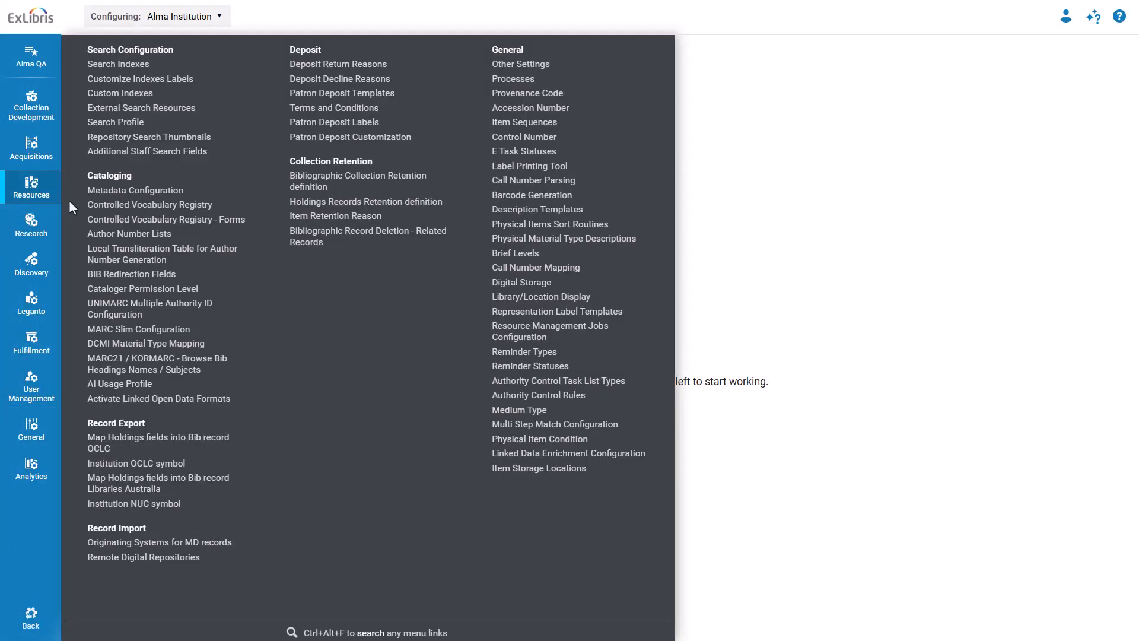